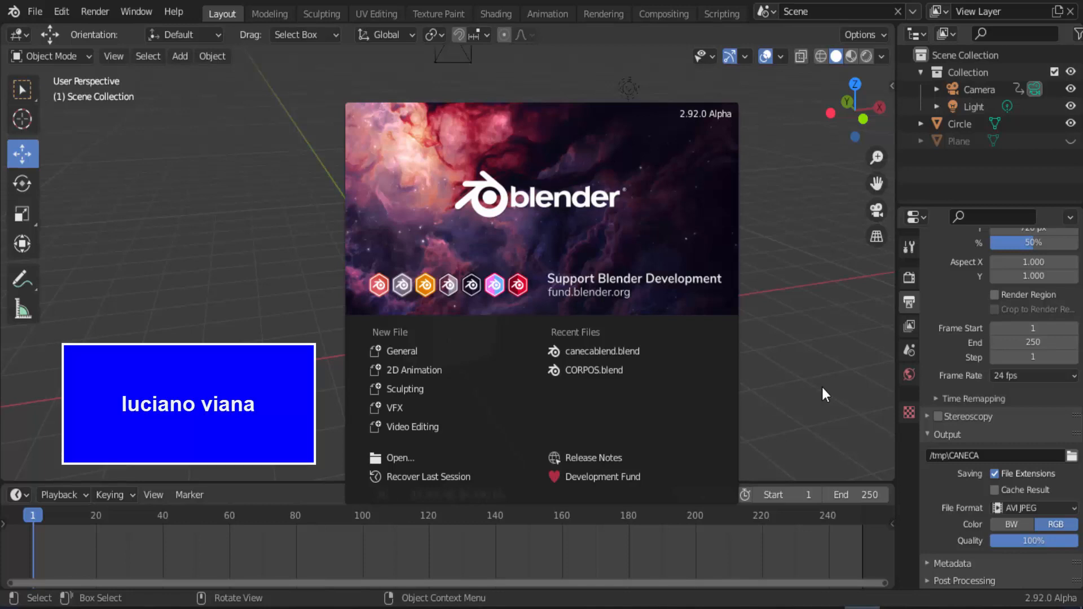
# Step: Dismiss the splash screen and display the mug in Material Preview viewport shading
pyautogui.click(821, 386)
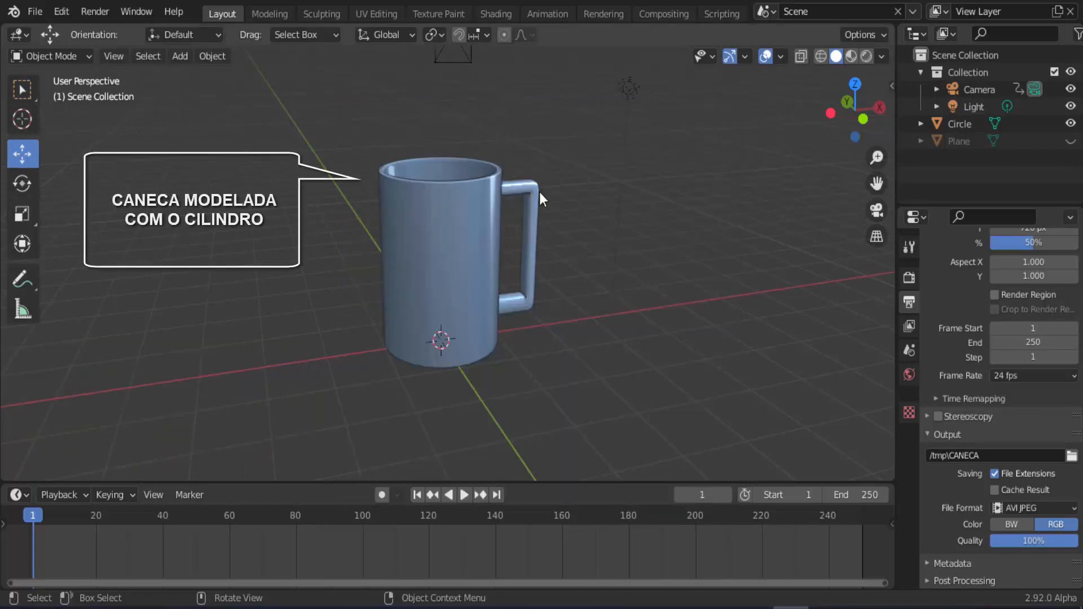
pyautogui.moveTo(849, 134); pyautogui.dragTo(878, 176)
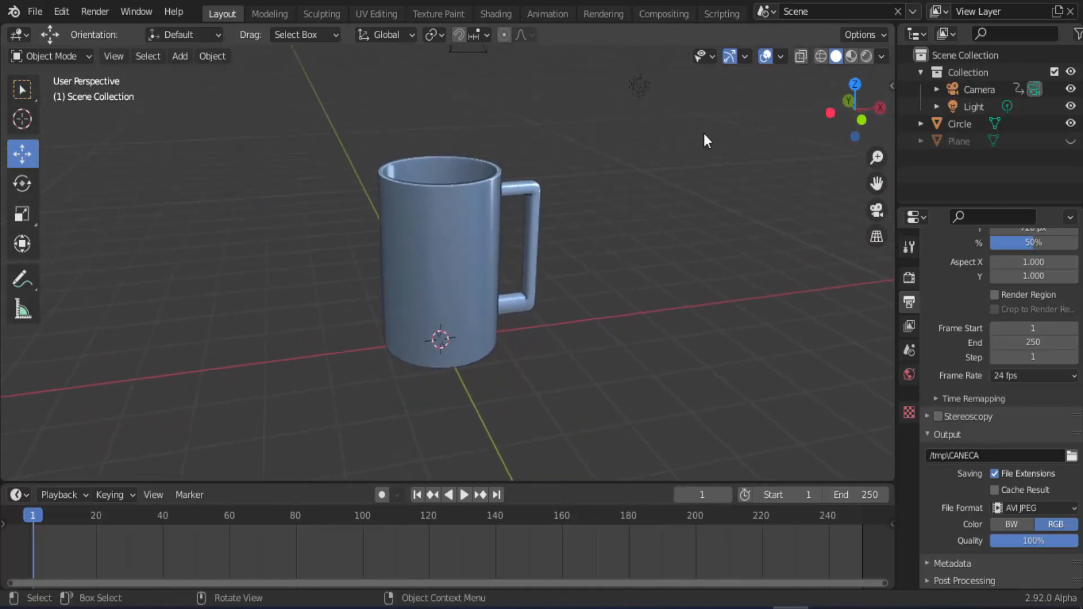
pyautogui.click(851, 57)
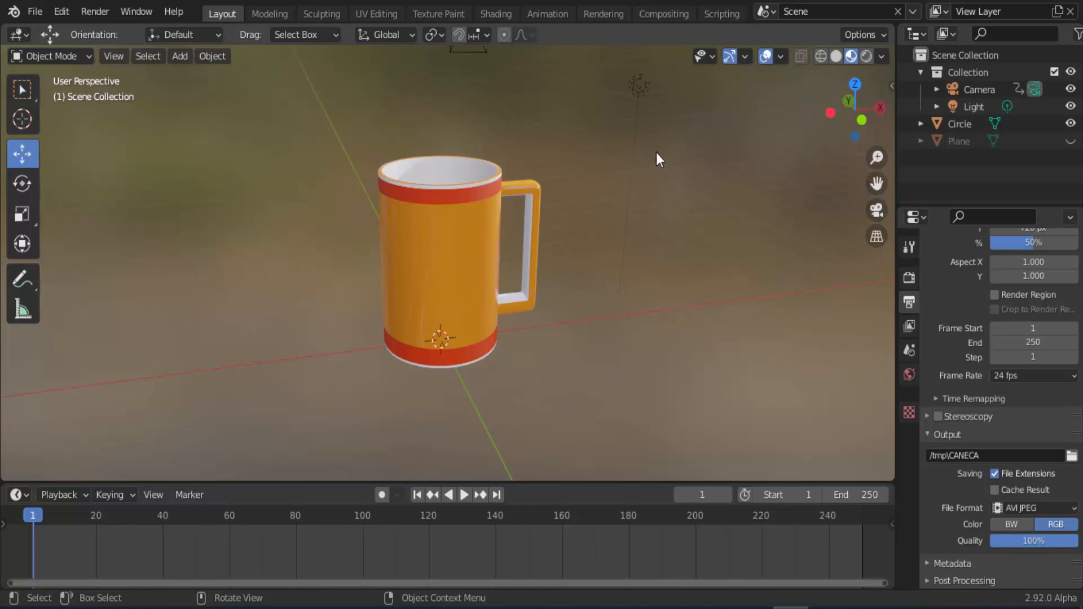
pyautogui.click(868, 57)
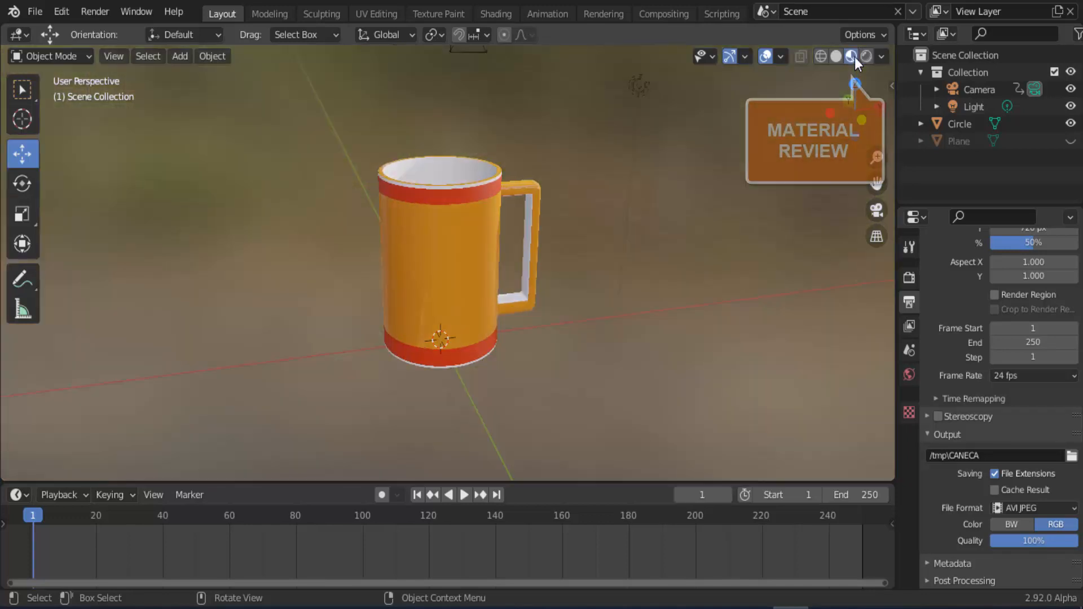
pyautogui.click(852, 57)
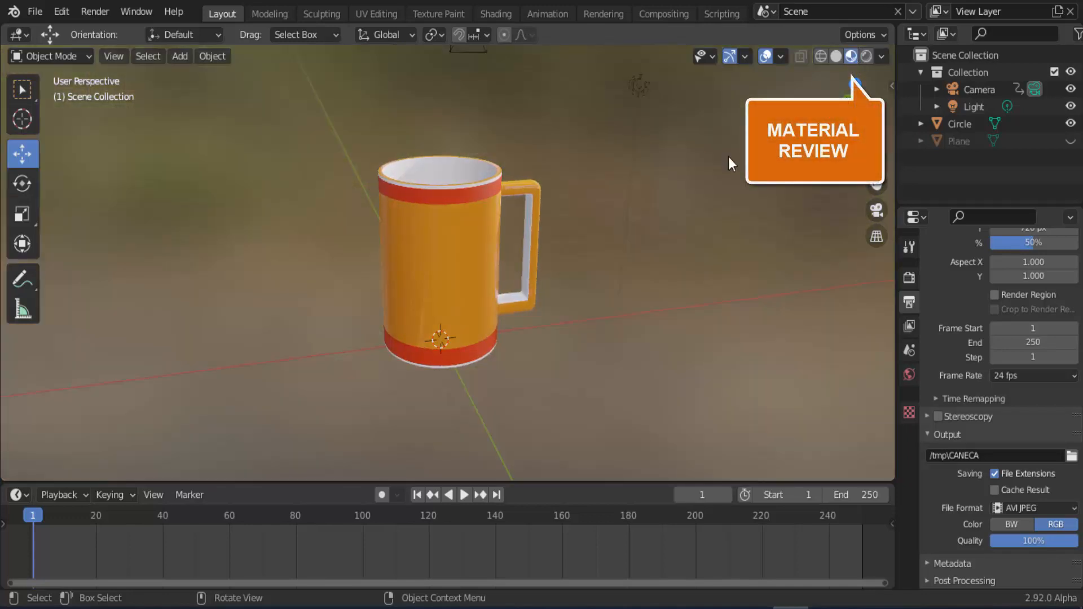
pyautogui.click(882, 57)
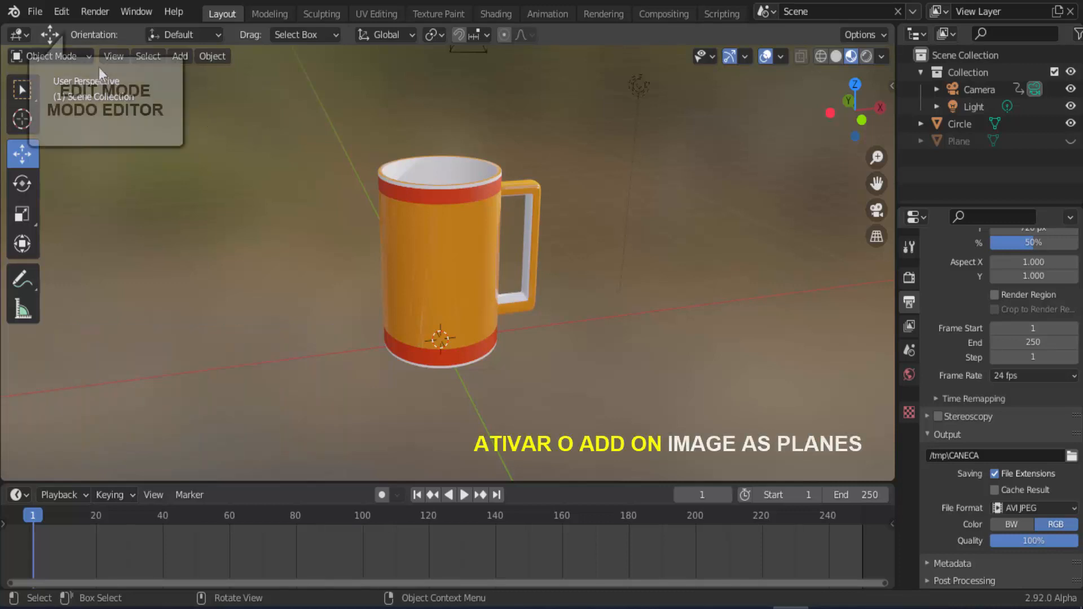
# Step: Make sure the Import-Export: Import Images as Planes add-on is enabled in the preferences
pyautogui.click(66, 13)
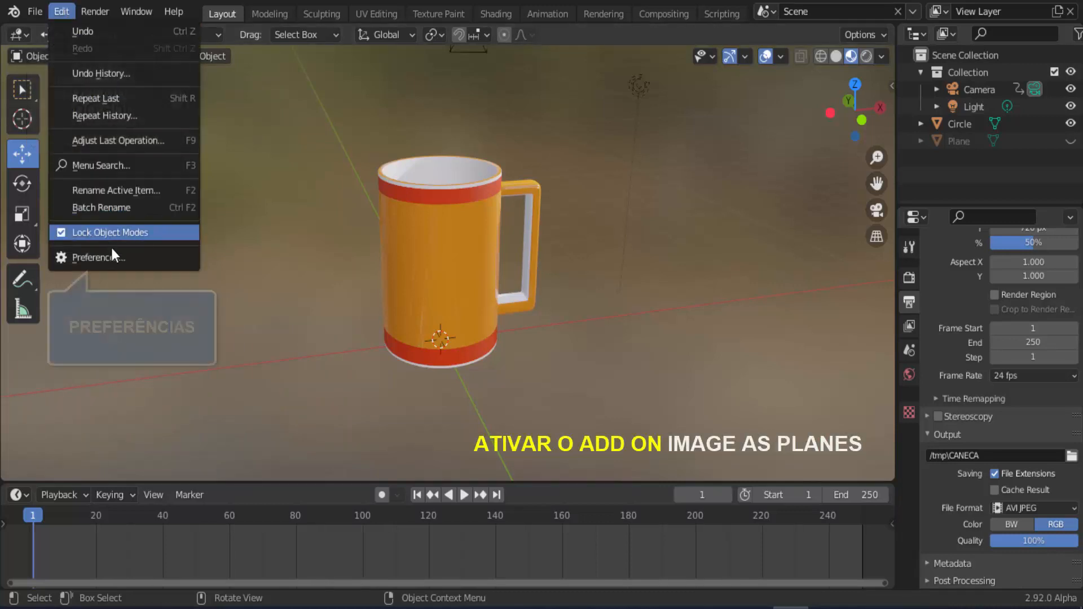
pyautogui.click(142, 262)
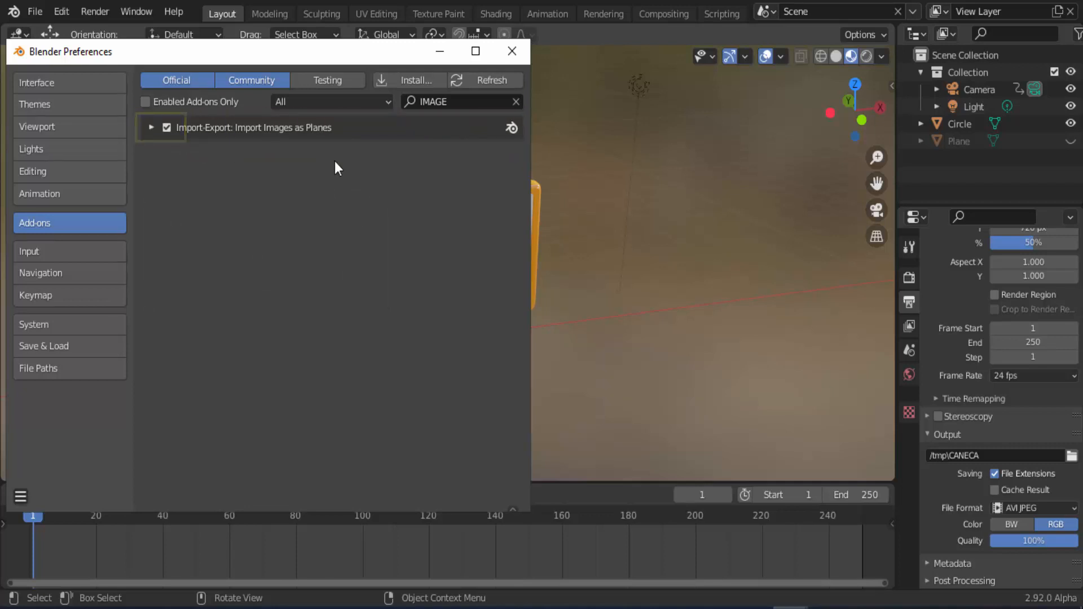
pyautogui.click(513, 52)
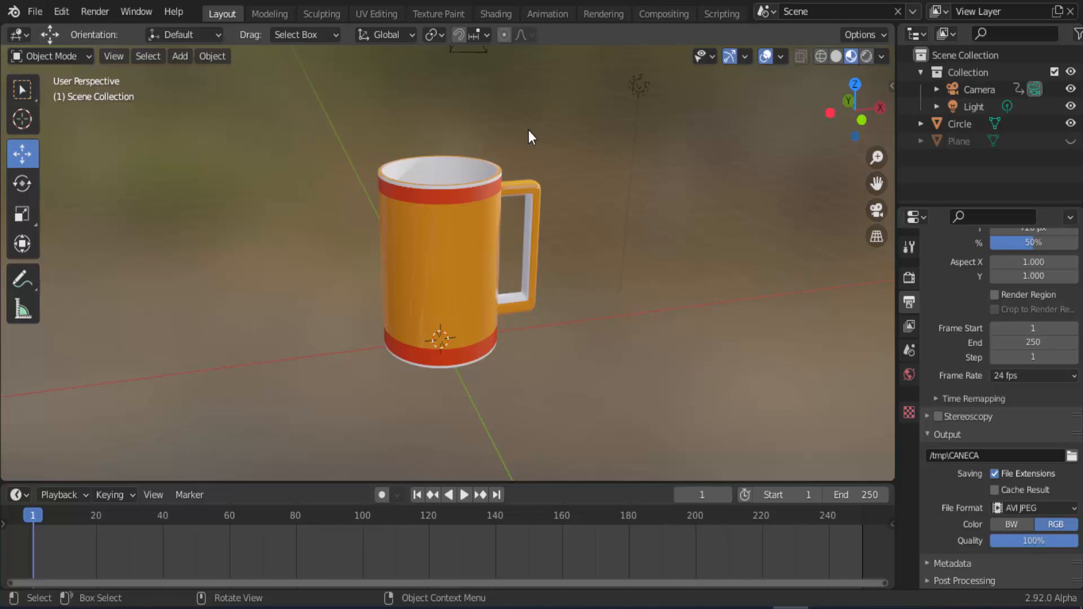
# Step: Switch to IrfanView to view the logo png blender.png decal reference, and minimise it again
pyautogui.click(500, 608)
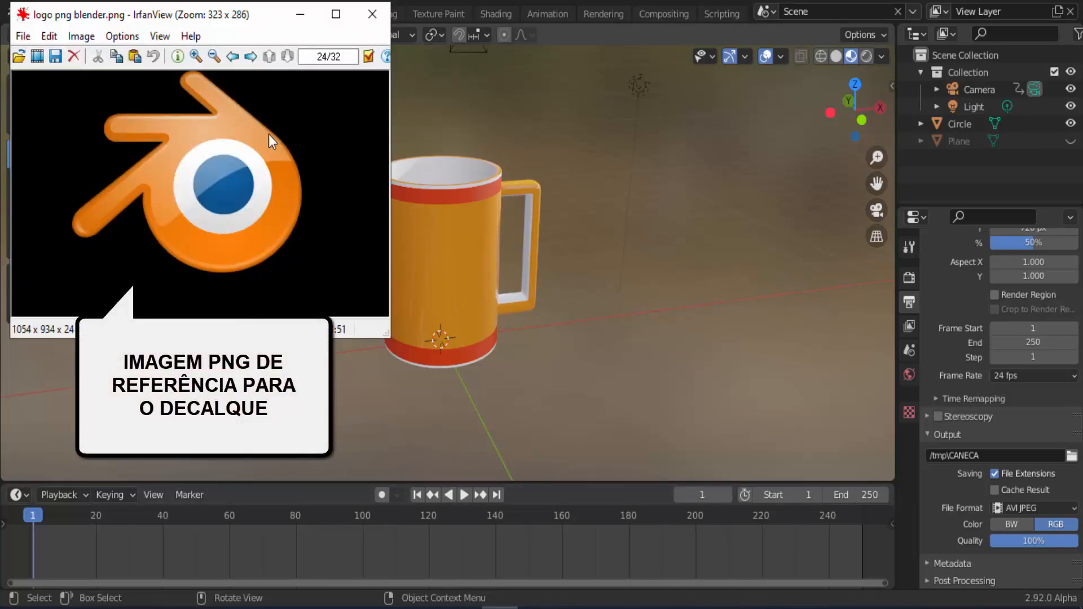
pyautogui.click(305, 17)
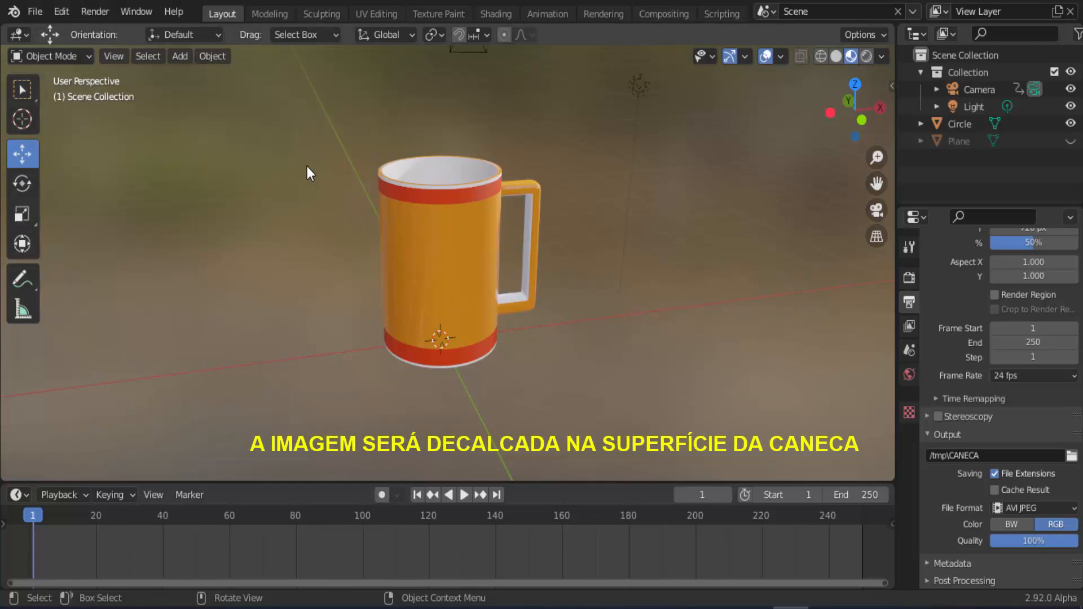
pyautogui.click(180, 57)
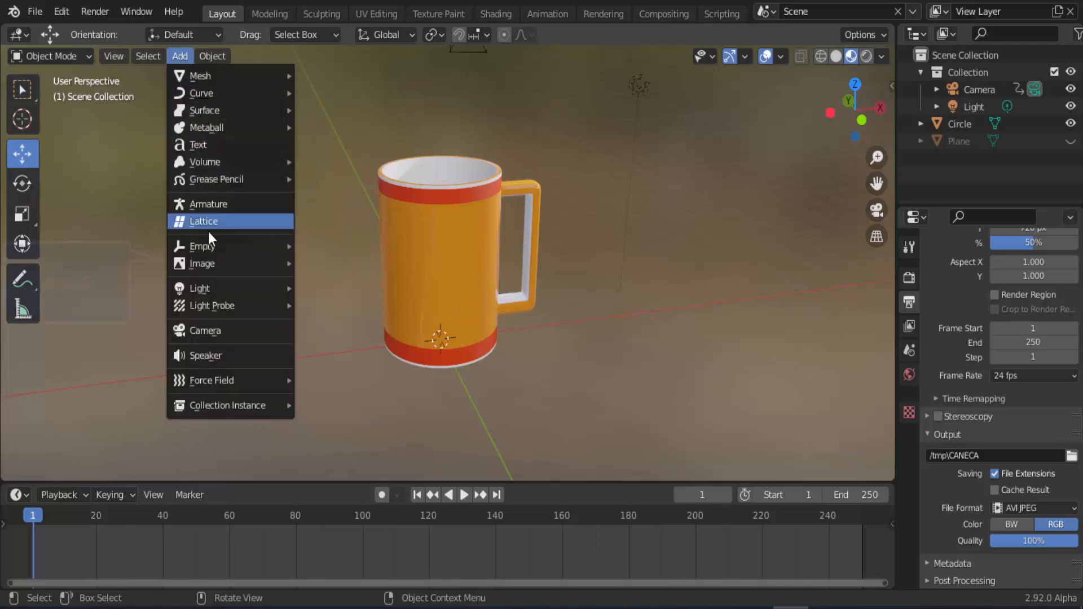
pyautogui.moveTo(203, 264)
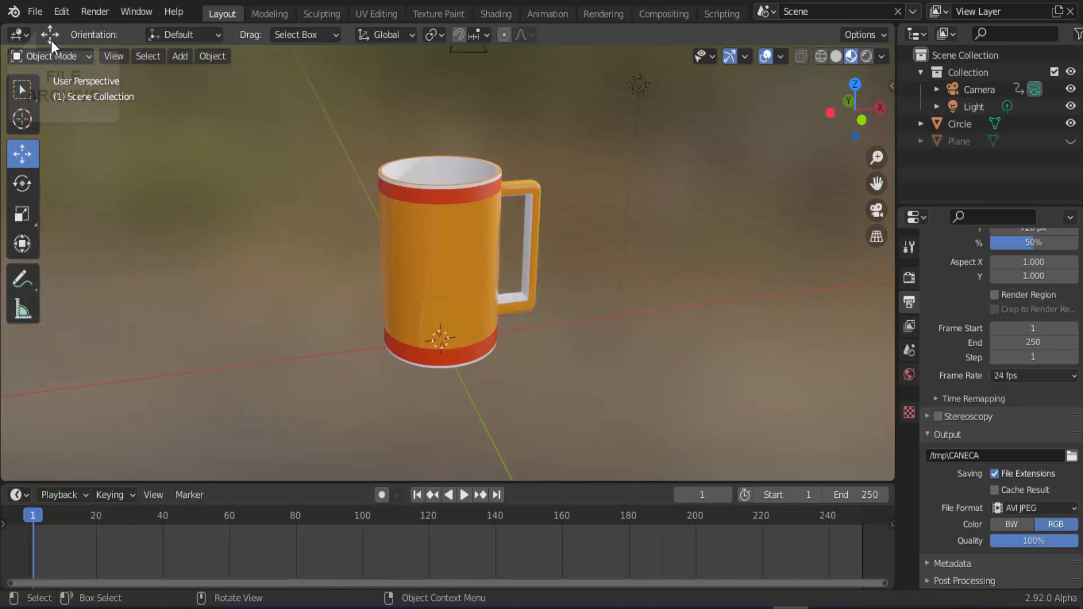
pyautogui.click(40, 11)
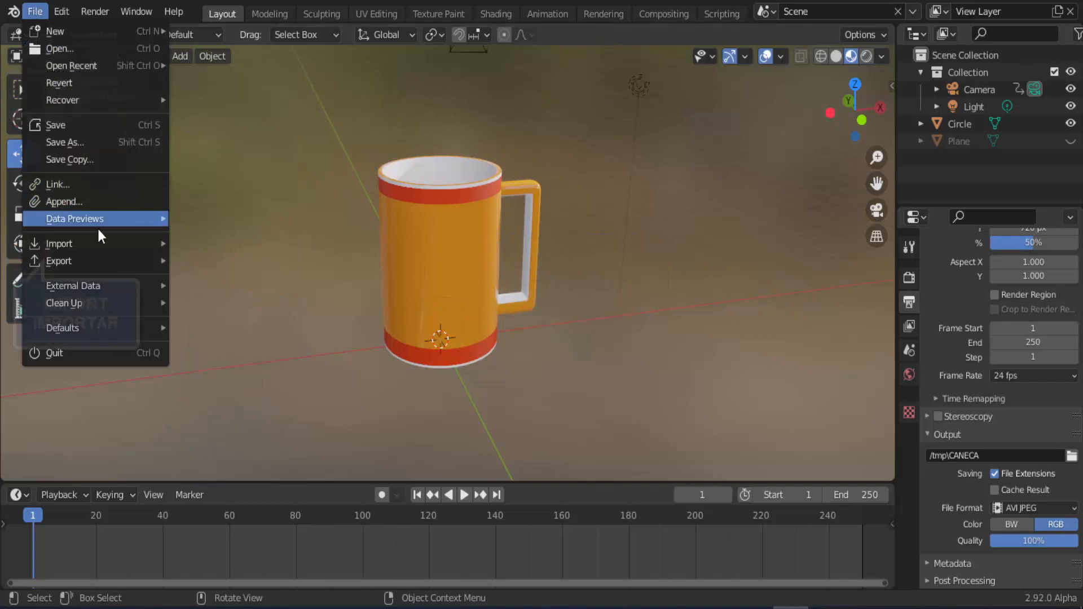
pyautogui.moveTo(96, 241)
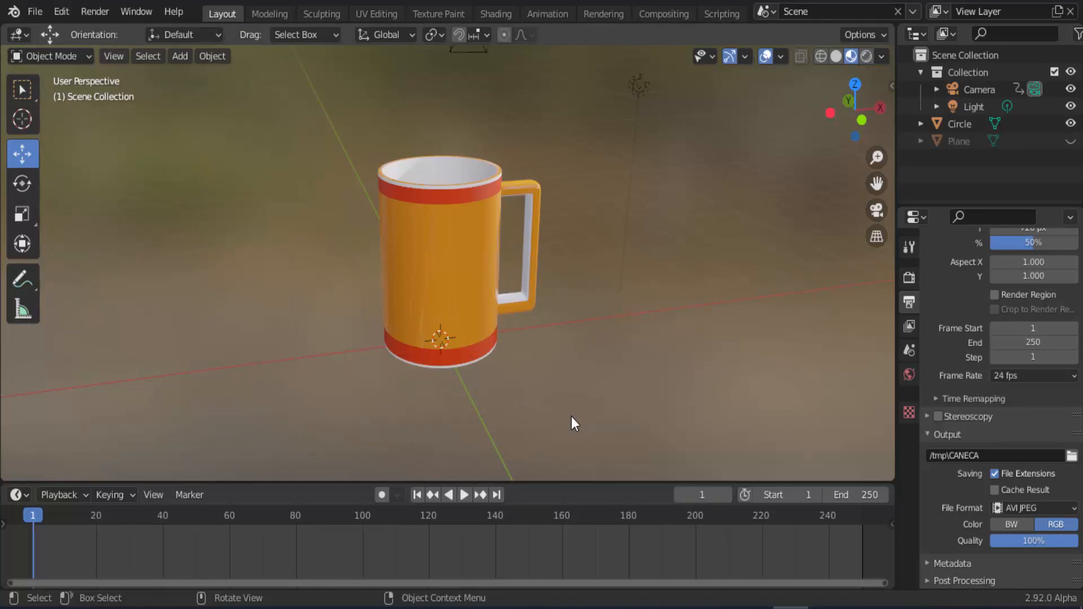
# Step: Import LOGO BLENDER.png into the scene as an image plane
pyautogui.click(184, 56)
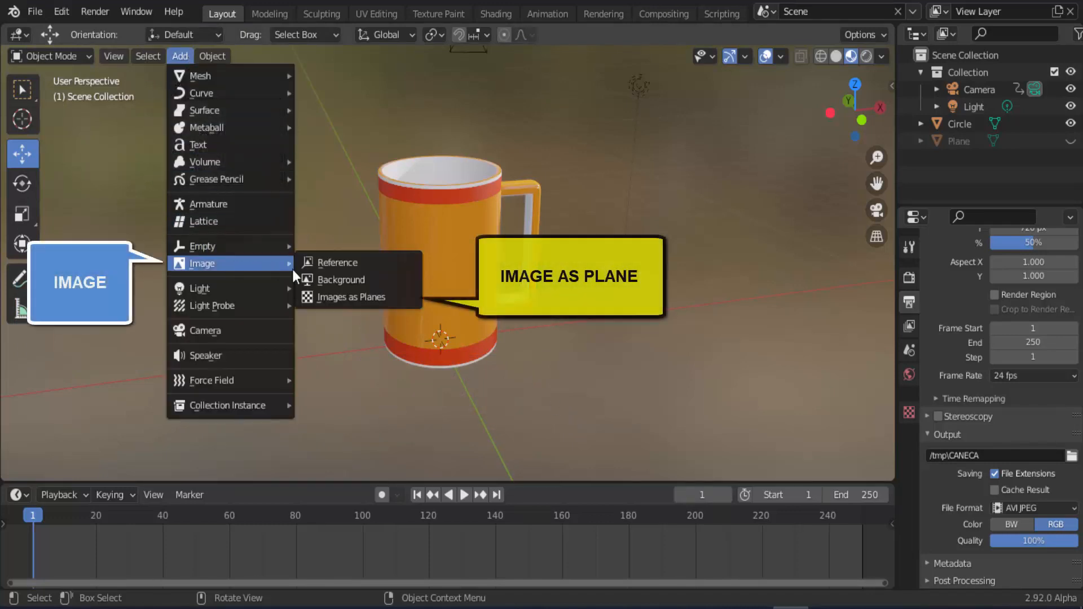
pyautogui.click(334, 295)
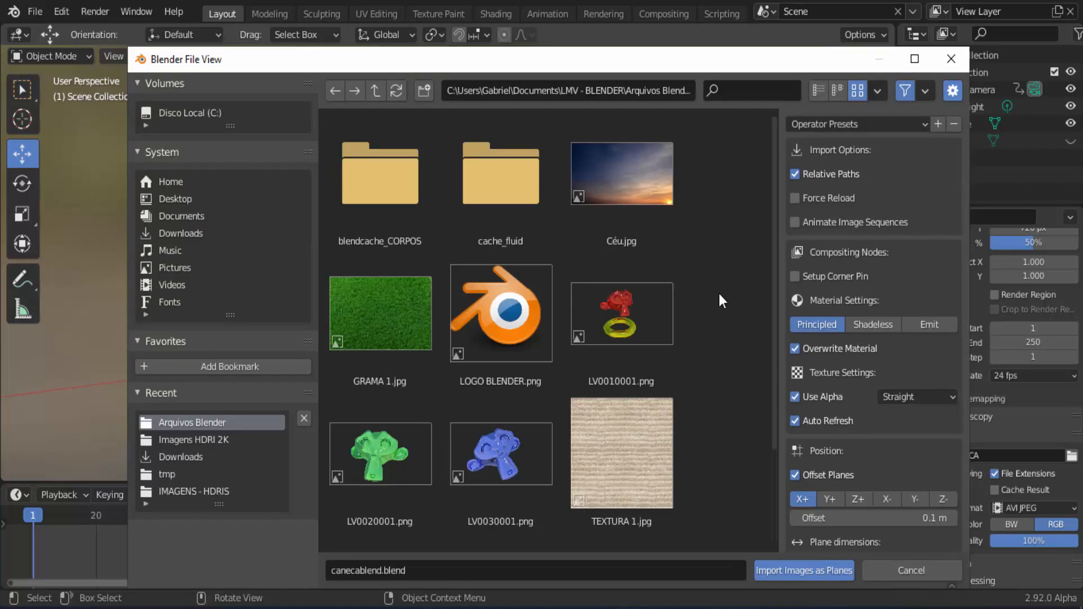
pyautogui.click(521, 310)
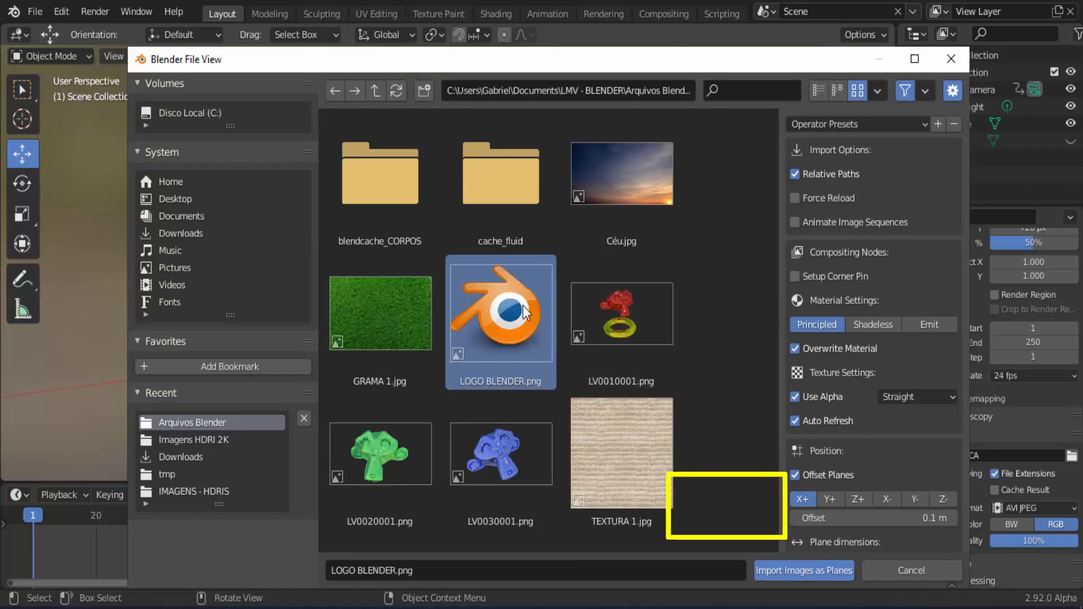
pyautogui.click(804, 571)
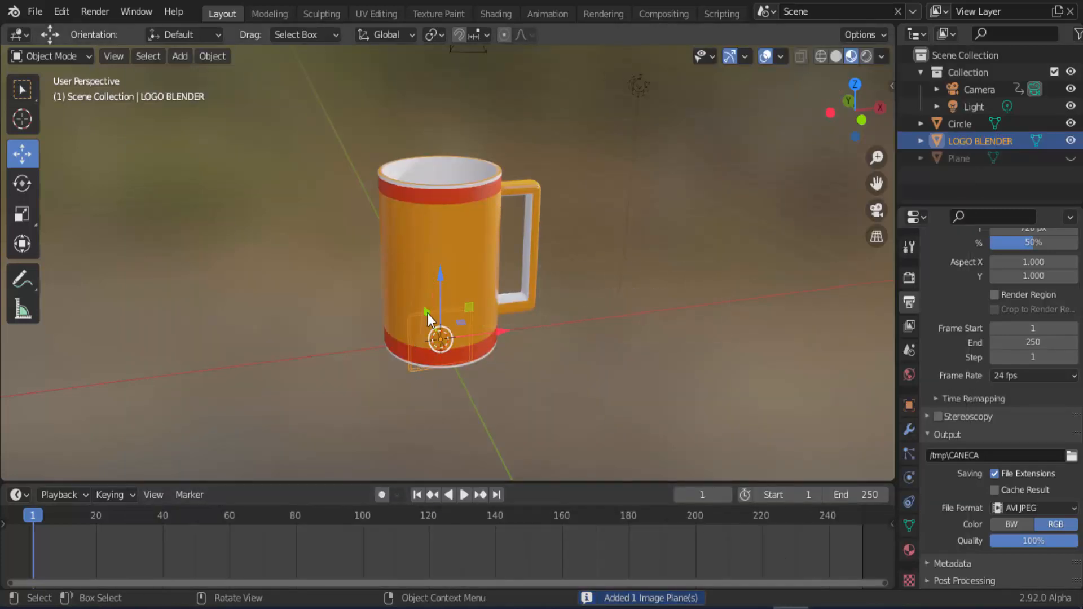
# Step: Move the logo plane in front of the mug's body, raise it to about mid-height and scale it up slightly
pyautogui.moveTo(428, 312); pyautogui.dragTo(446, 366)
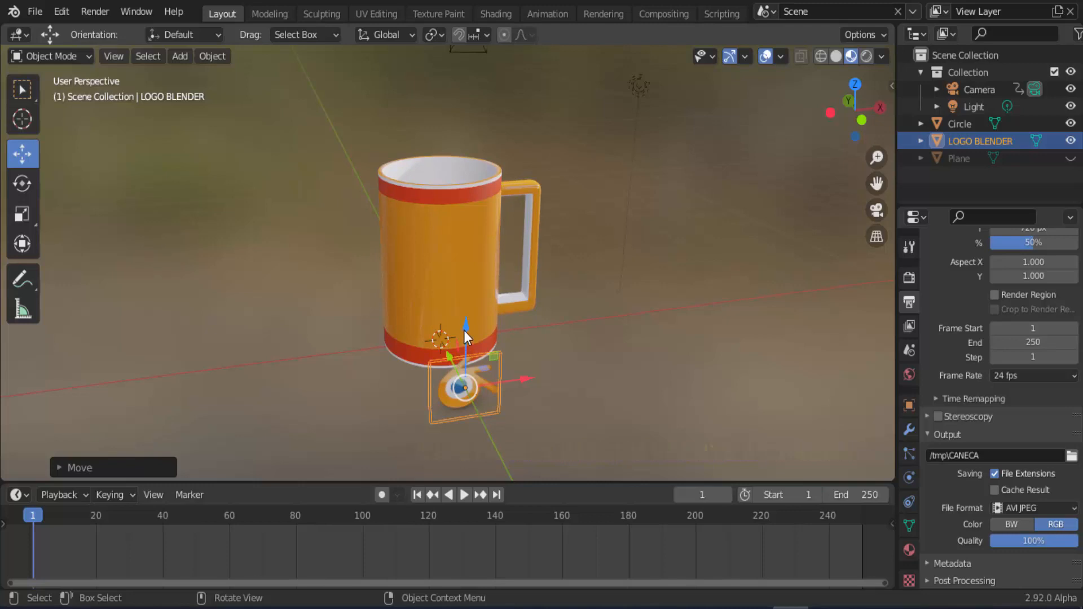
pyautogui.moveTo(464, 330); pyautogui.dragTo(500, 244)
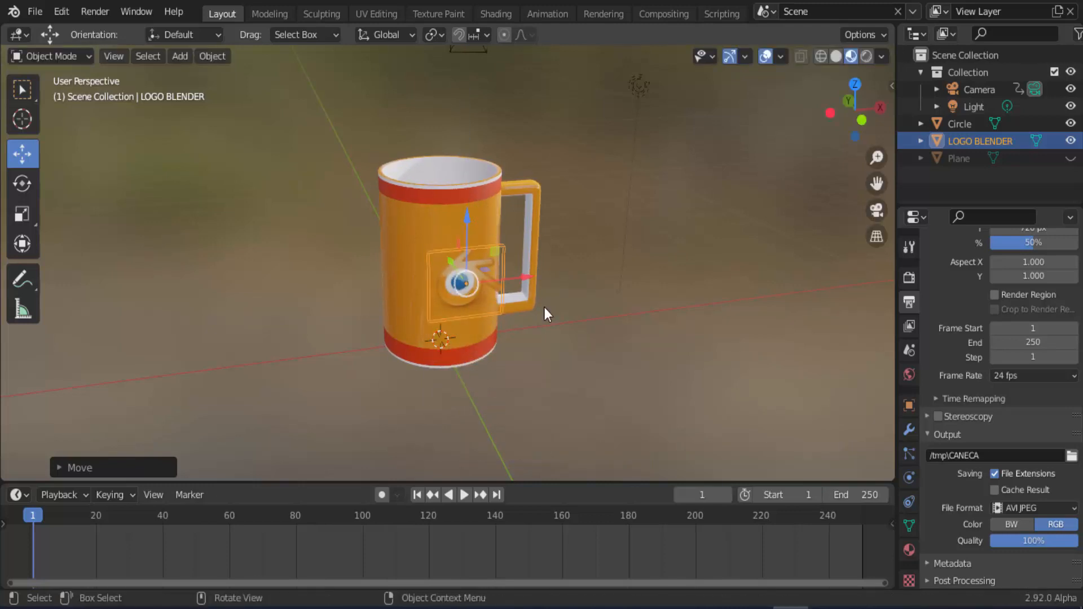
pyautogui.press('s')
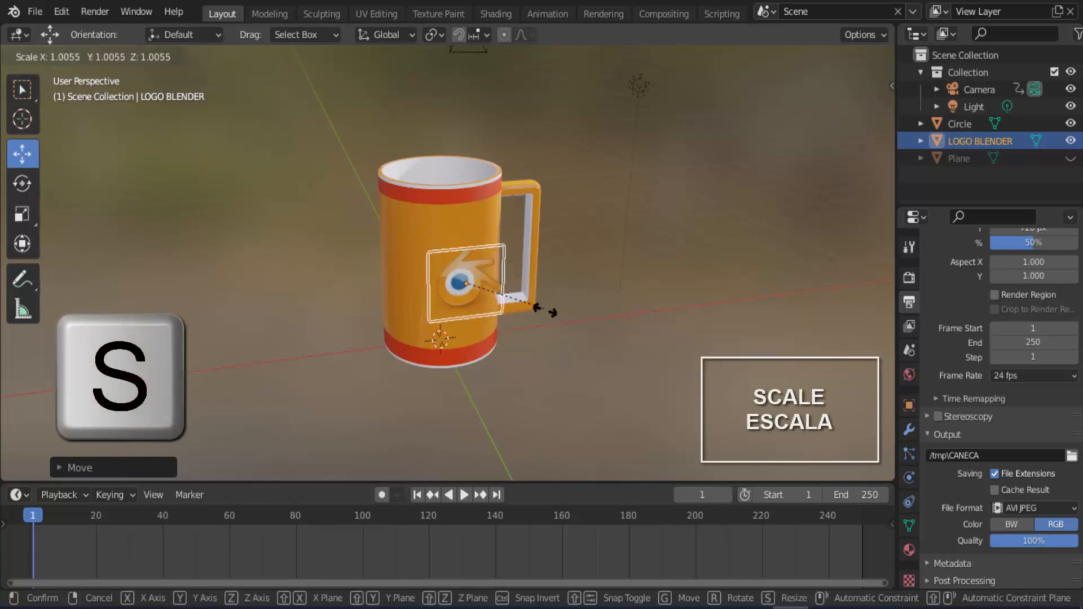
pyautogui.click(569, 333)
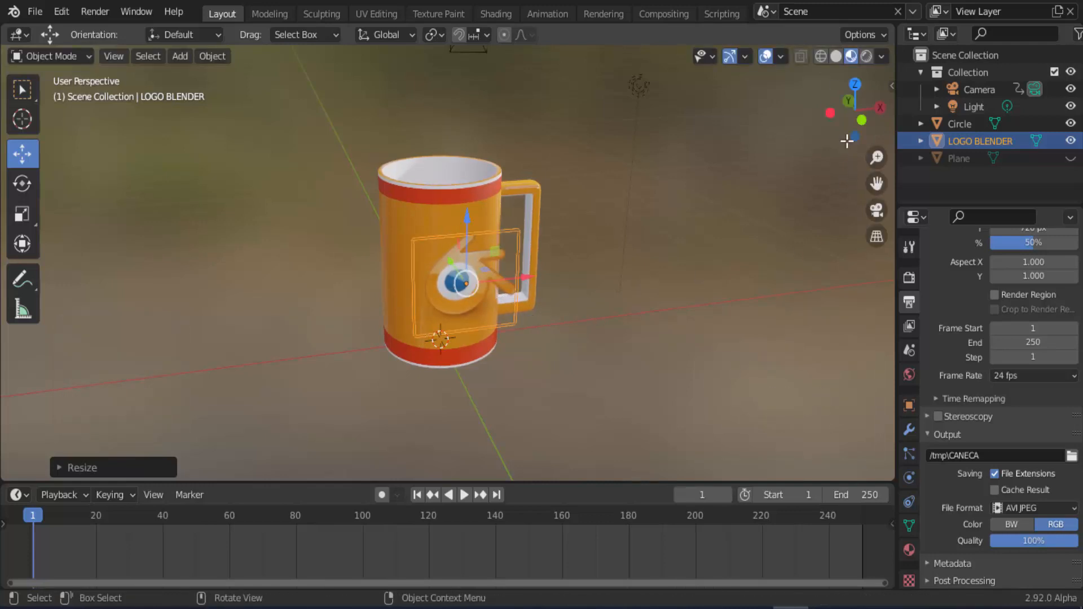
pyautogui.moveTo(856, 109); pyautogui.dragTo(878, 113)
pyautogui.moveTo(777, 168); pyautogui.dragTo(750, 155)
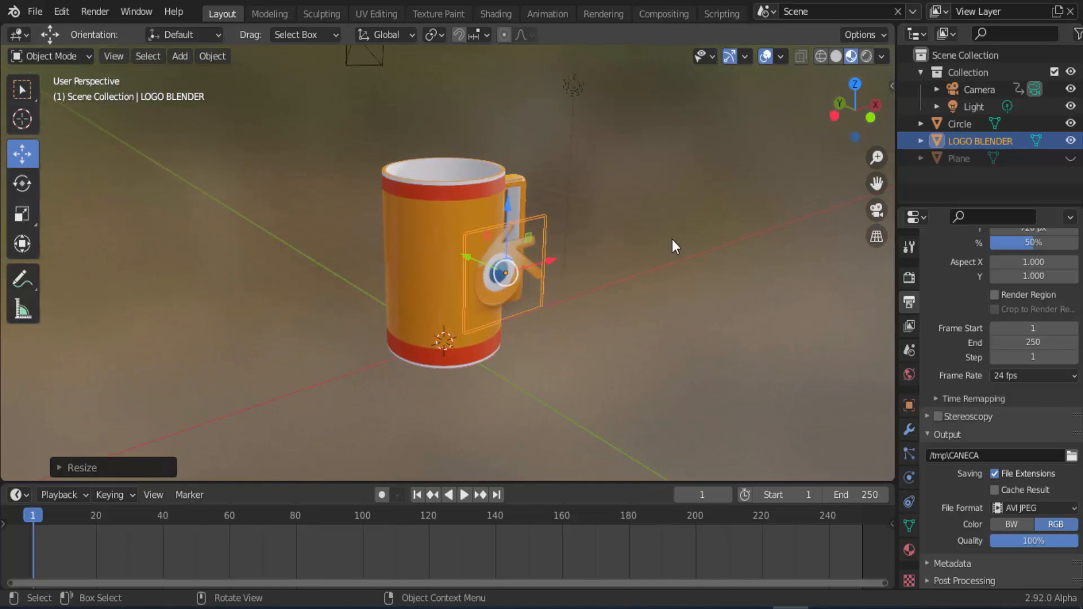
pyautogui.click(672, 240)
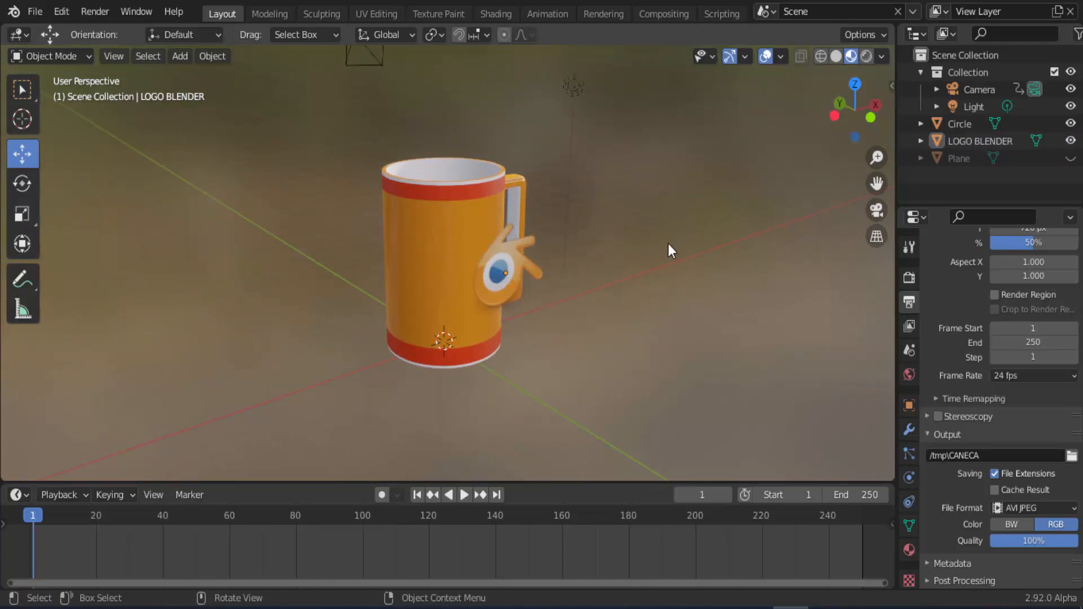
# Step: Add a Subdivision Surface modifier to the logo plane with viewport and render levels of 4
pyautogui.click(513, 247)
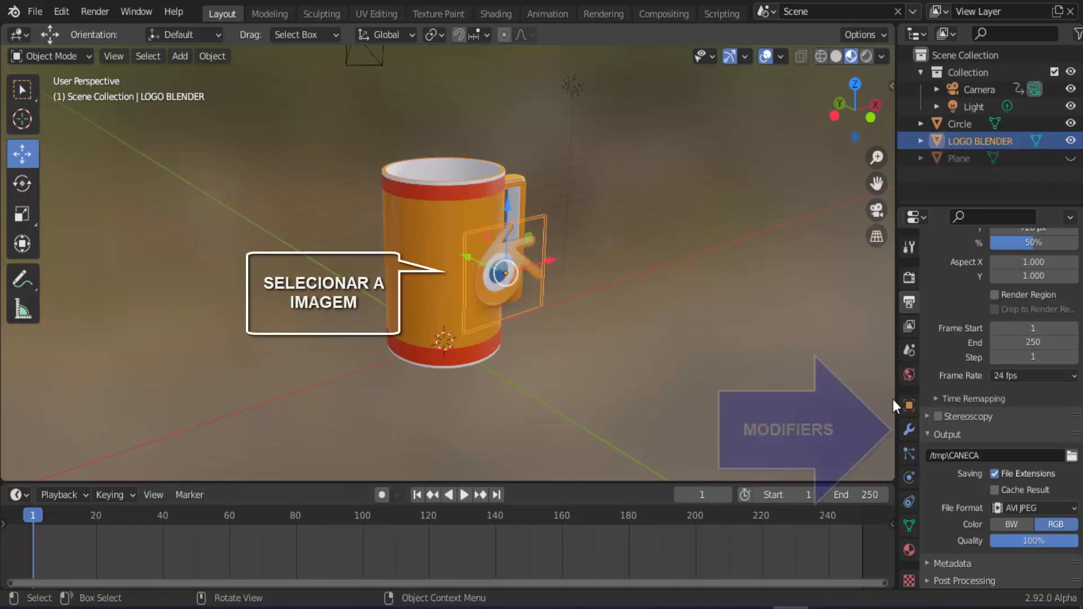
pyautogui.click(909, 430)
pyautogui.click(977, 267)
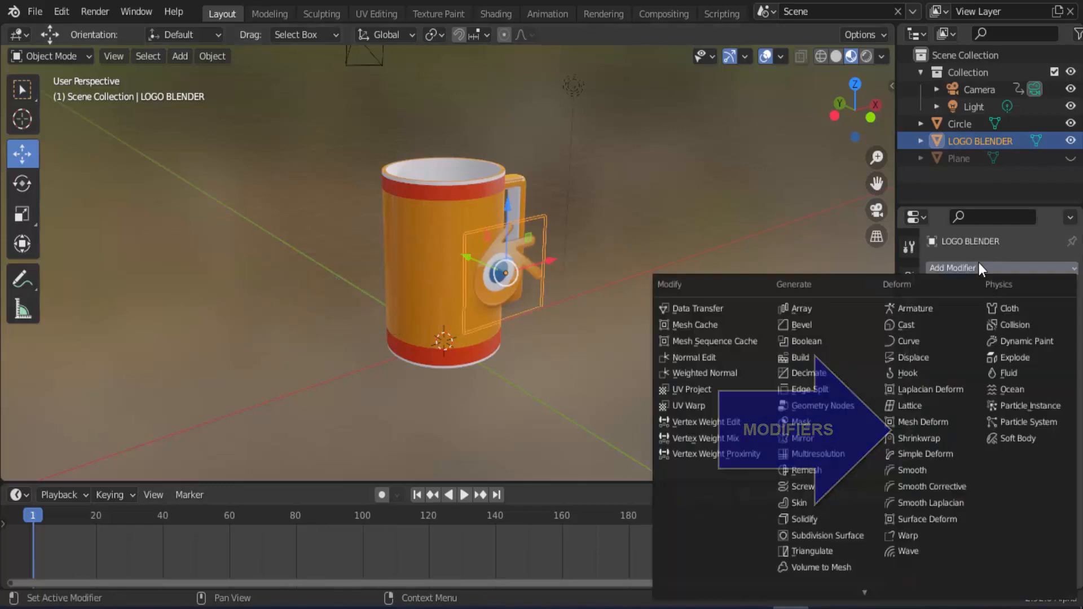
pyautogui.click(862, 535)
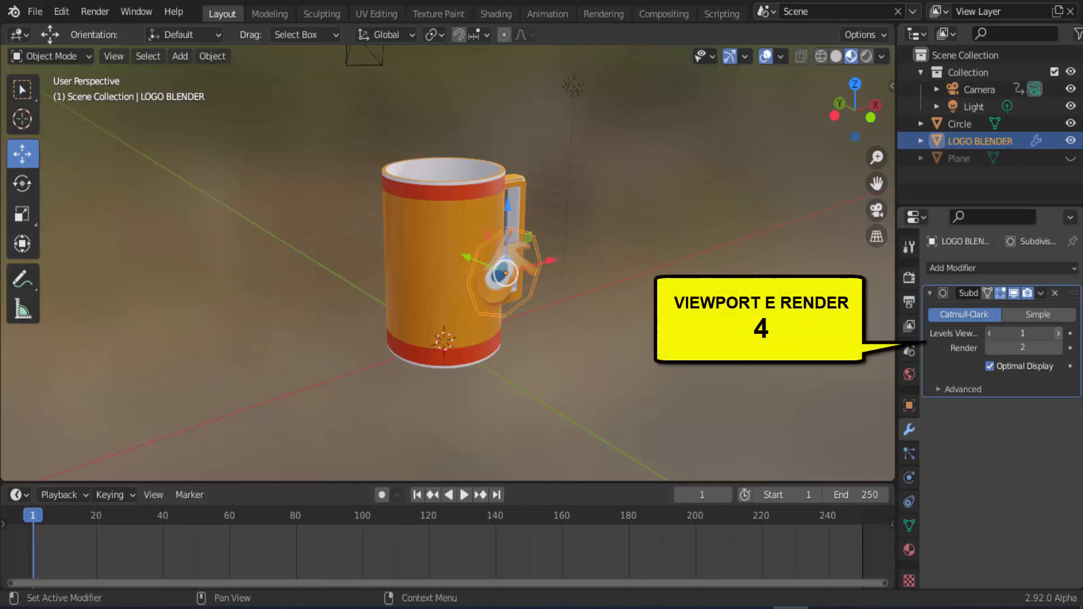
pyautogui.click(1060, 332)
pyautogui.click(1061, 331)
pyautogui.click(1059, 331)
pyautogui.click(1060, 347)
pyautogui.click(1059, 347)
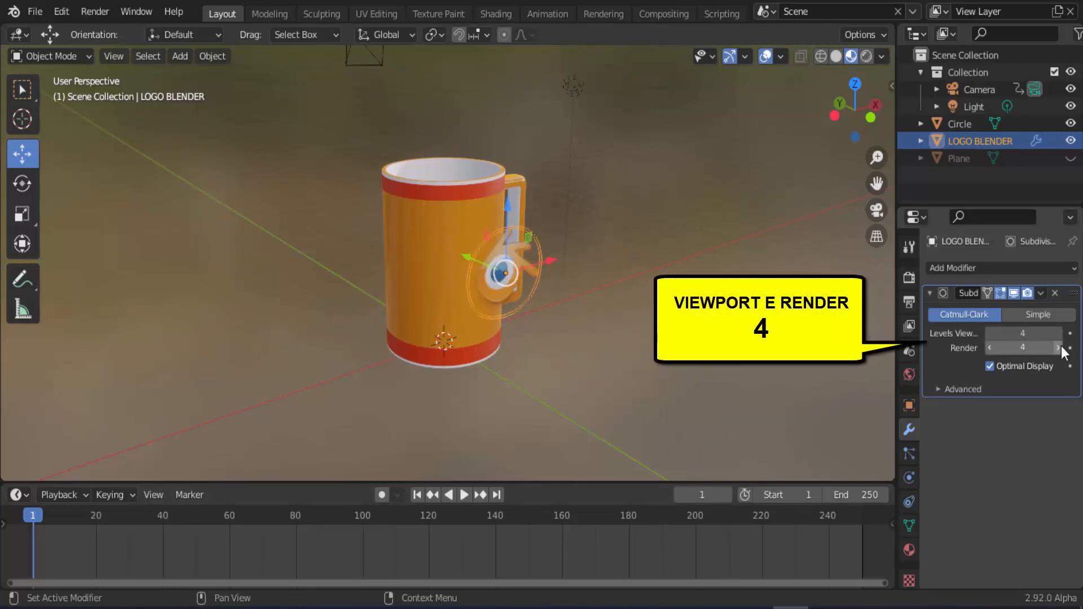
# Step: Set the logo plane's subdivision type to Simple and apply the modifier
pyautogui.click(1039, 313)
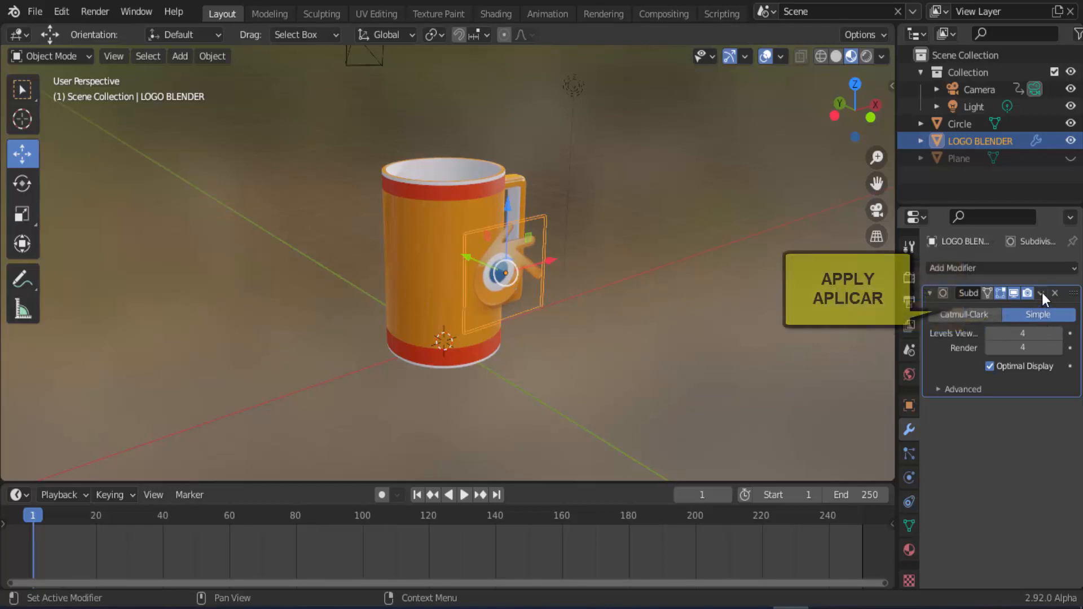
pyautogui.click(1041, 293)
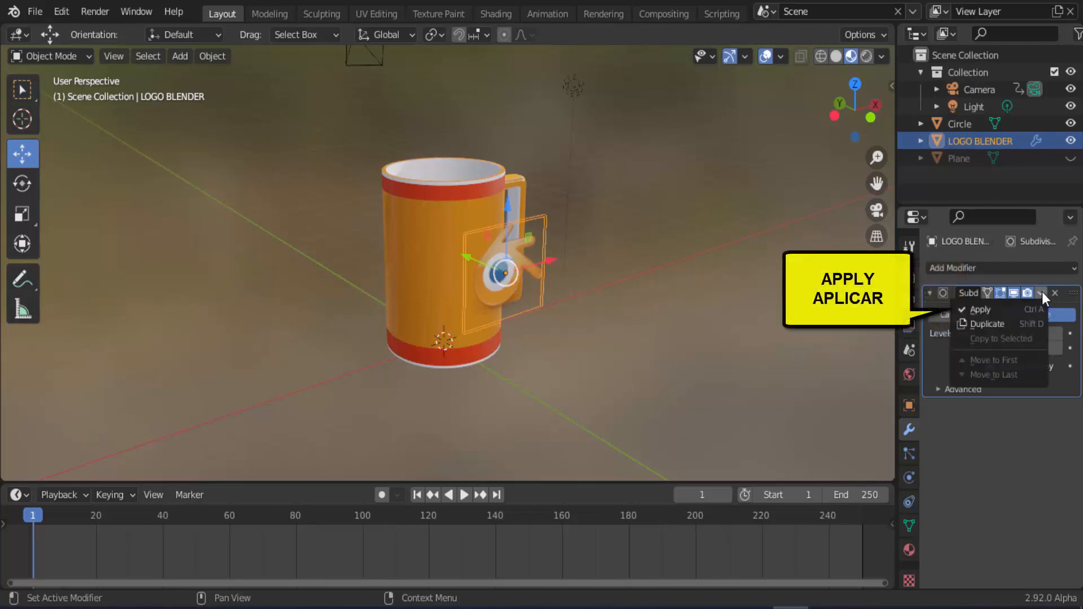
pyautogui.click(985, 310)
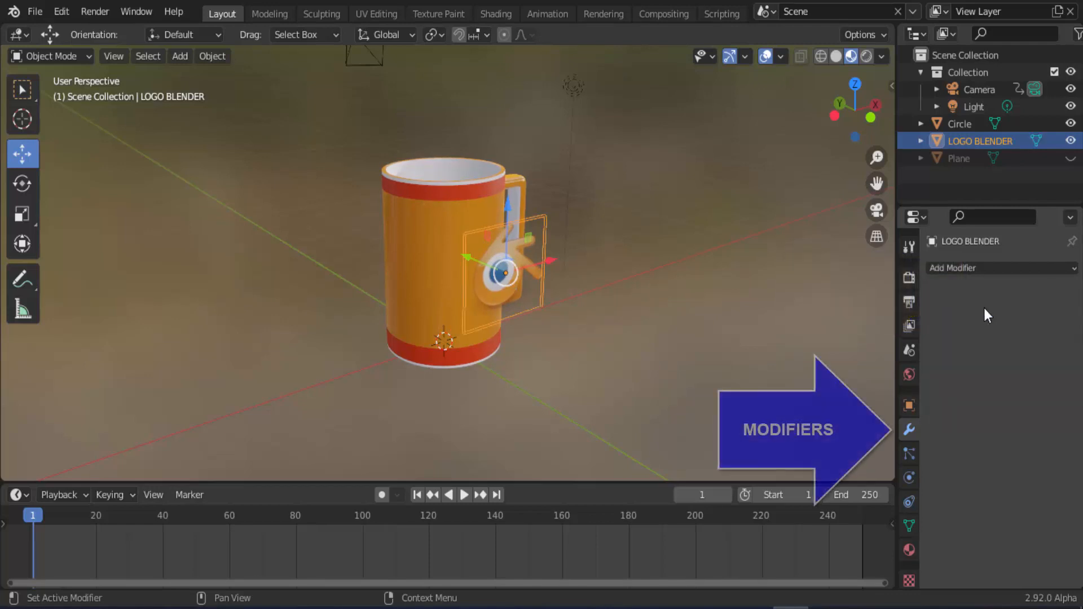
# Step: Add a Shrinkwrap modifier to the logo plane with the Project wrap method and the mug object Circle as target
pyautogui.click(997, 267)
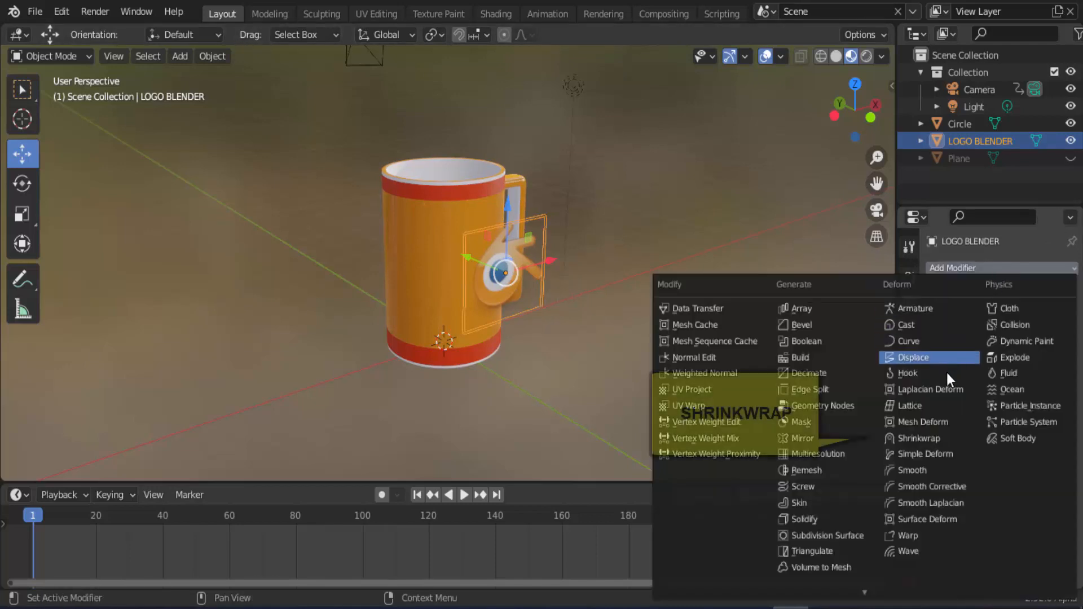
pyautogui.click(942, 438)
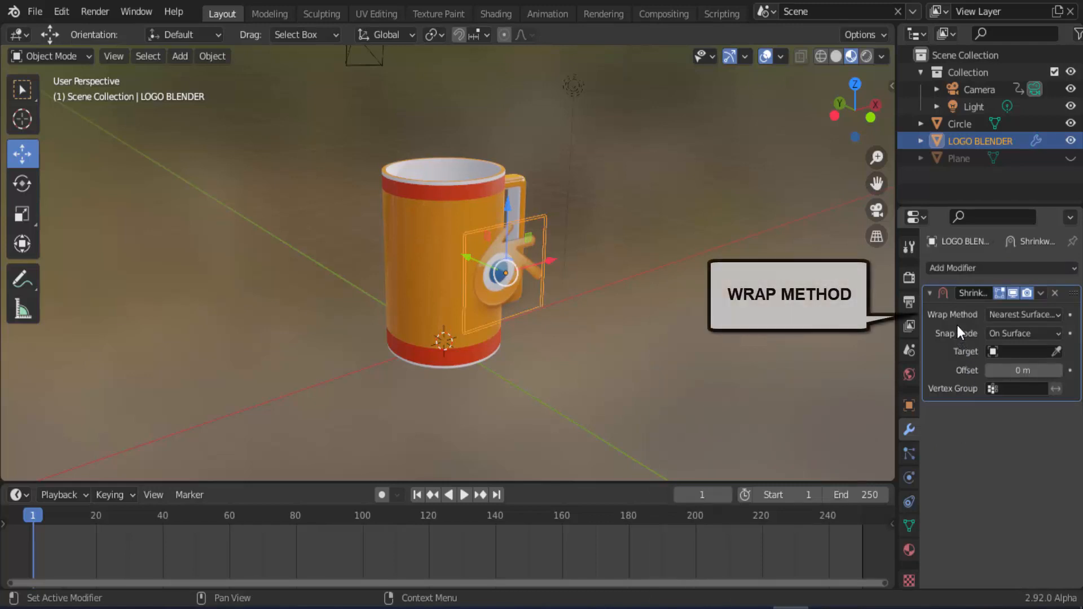
pyautogui.click(1019, 314)
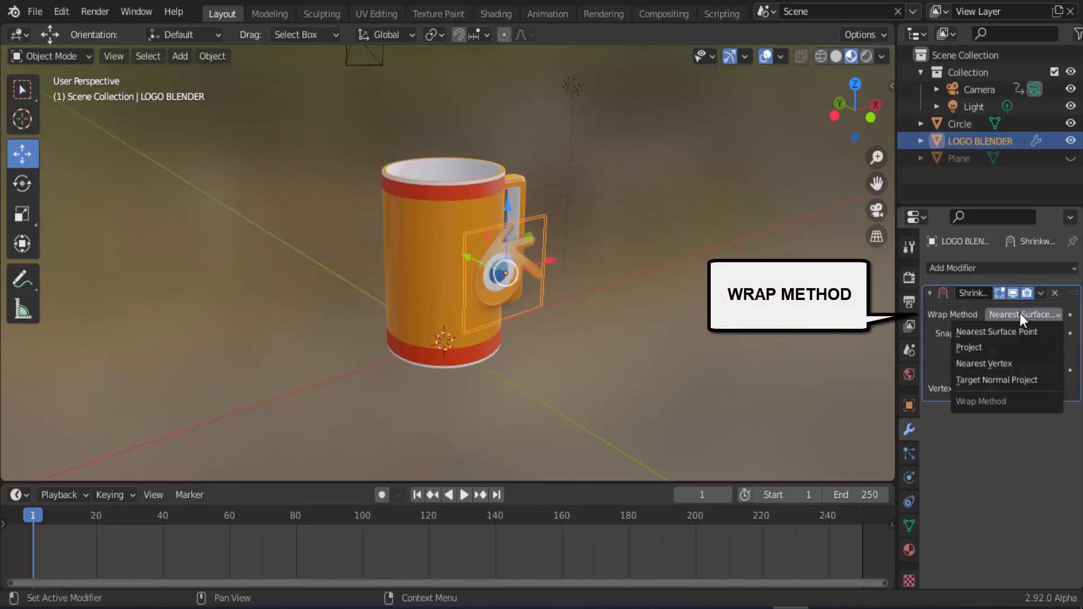
pyautogui.click(986, 346)
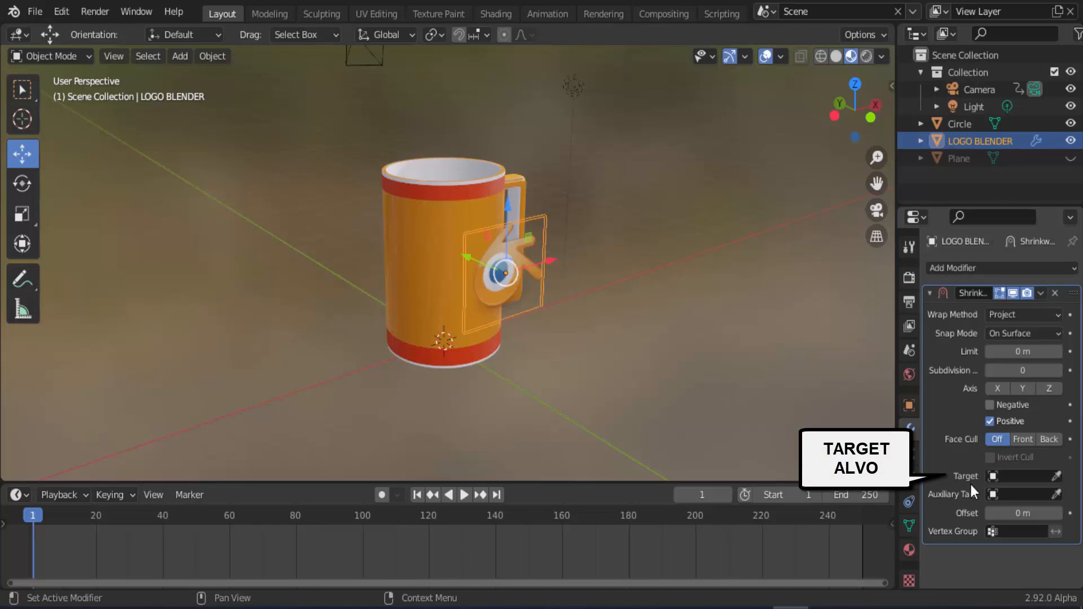
pyautogui.click(1008, 476)
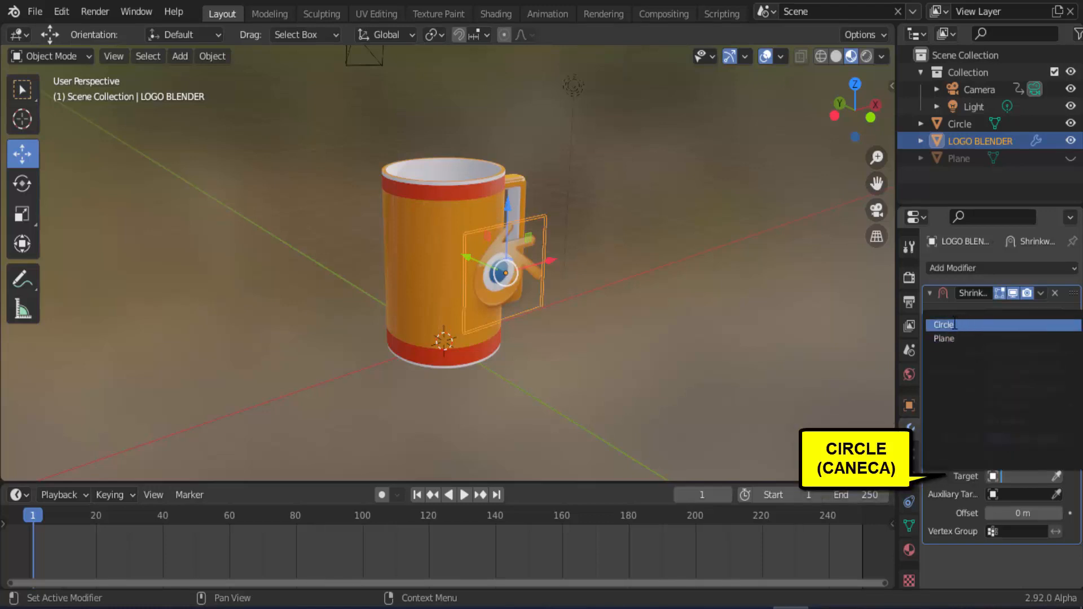
pyautogui.click(955, 324)
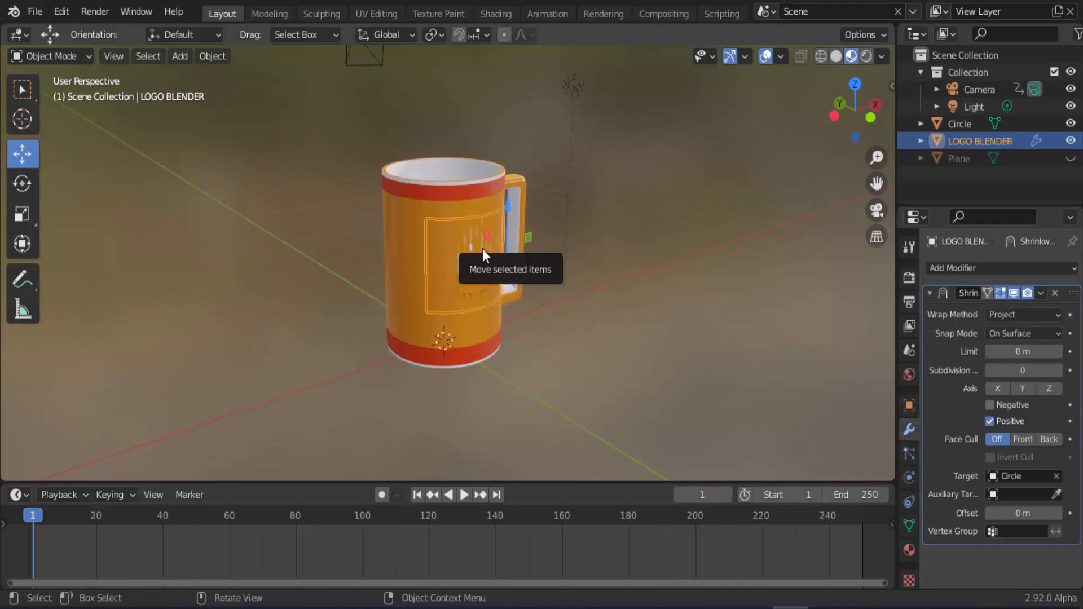
# Step: Set the Shrinkwrap offset to 0.01 m and enable the Negative projection direction in addition to Positive
pyautogui.scroll(3, 482, 248)
pyautogui.scroll(1, 482, 248)
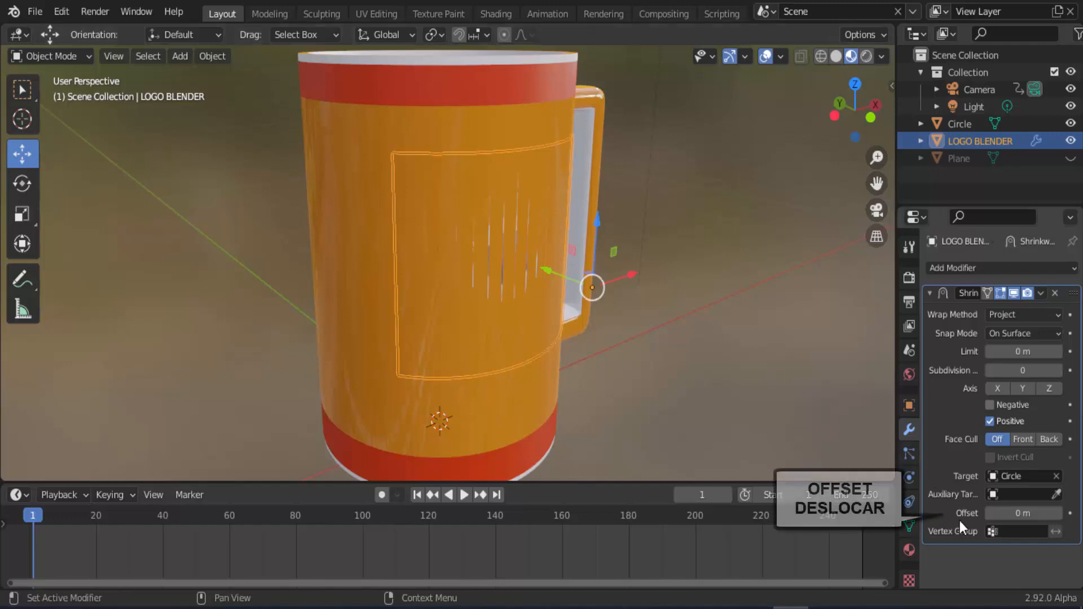
pyautogui.click(1058, 512)
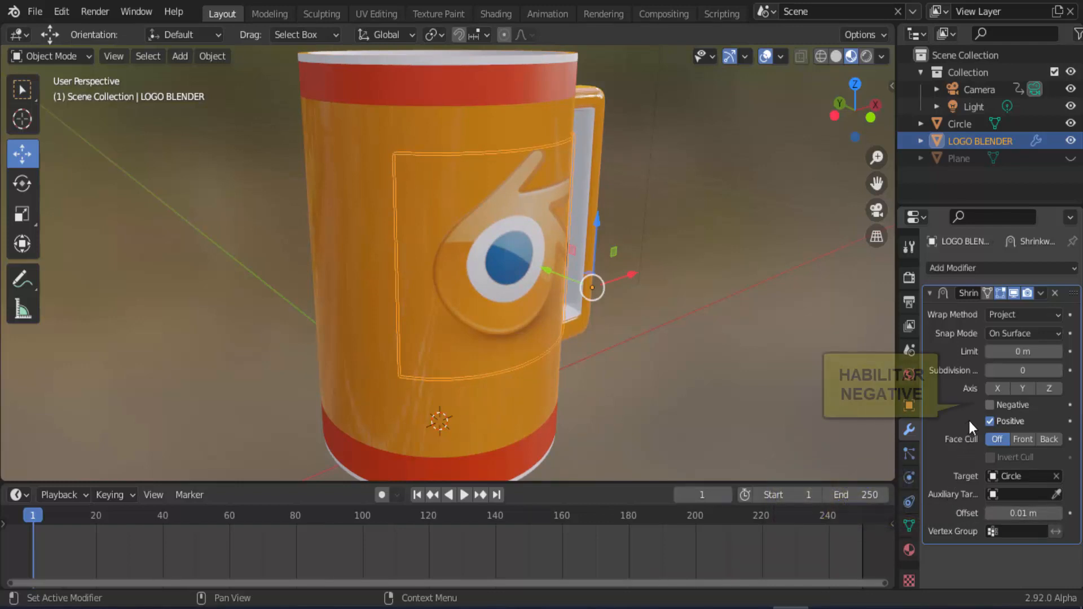
pyautogui.click(990, 406)
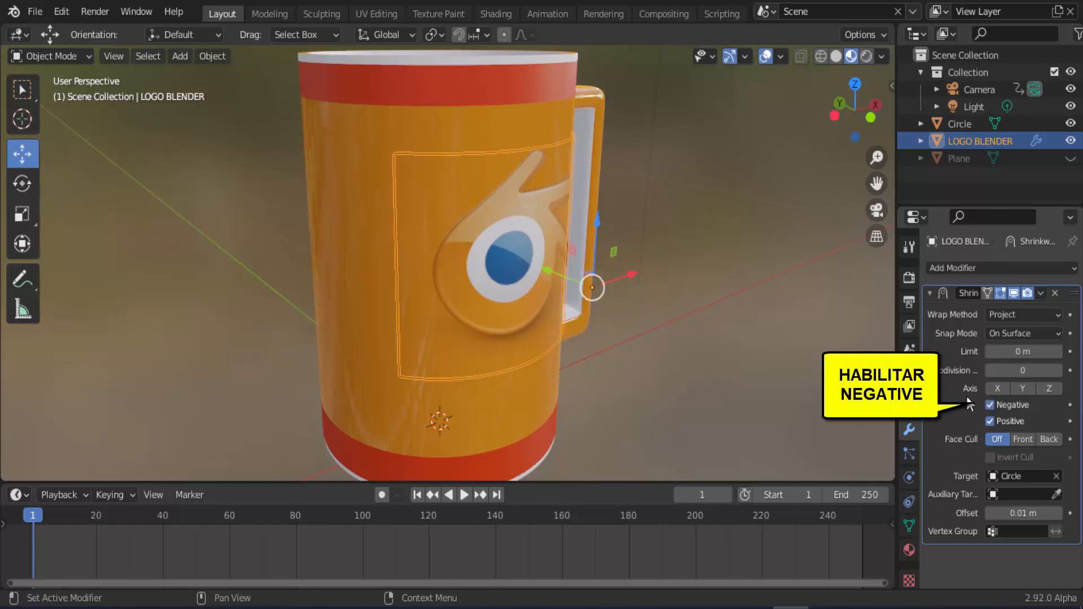
pyautogui.moveTo(562, 287); pyautogui.dragTo(600, 317, button='middle')
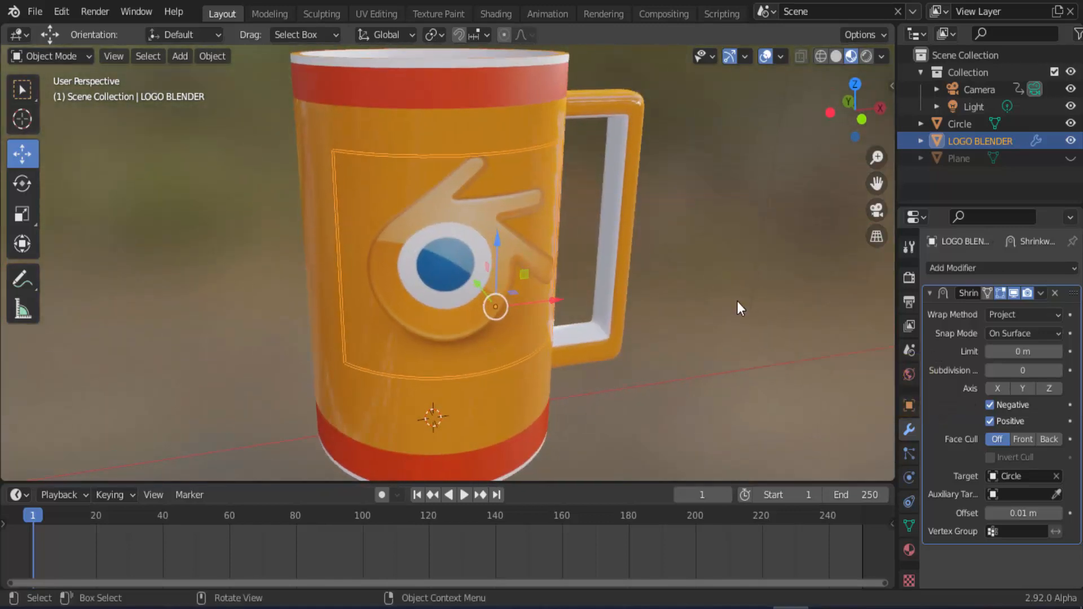
pyautogui.scroll(-1, 737, 301)
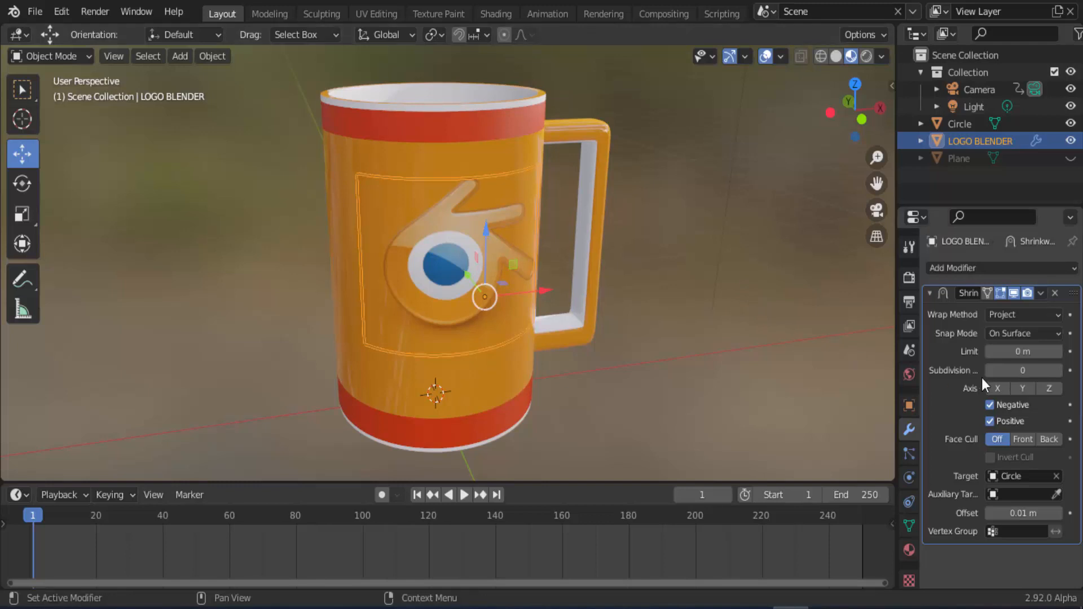
# Step: Apply the Shrinkwrap modifier on the logo plane
pyautogui.click(1039, 294)
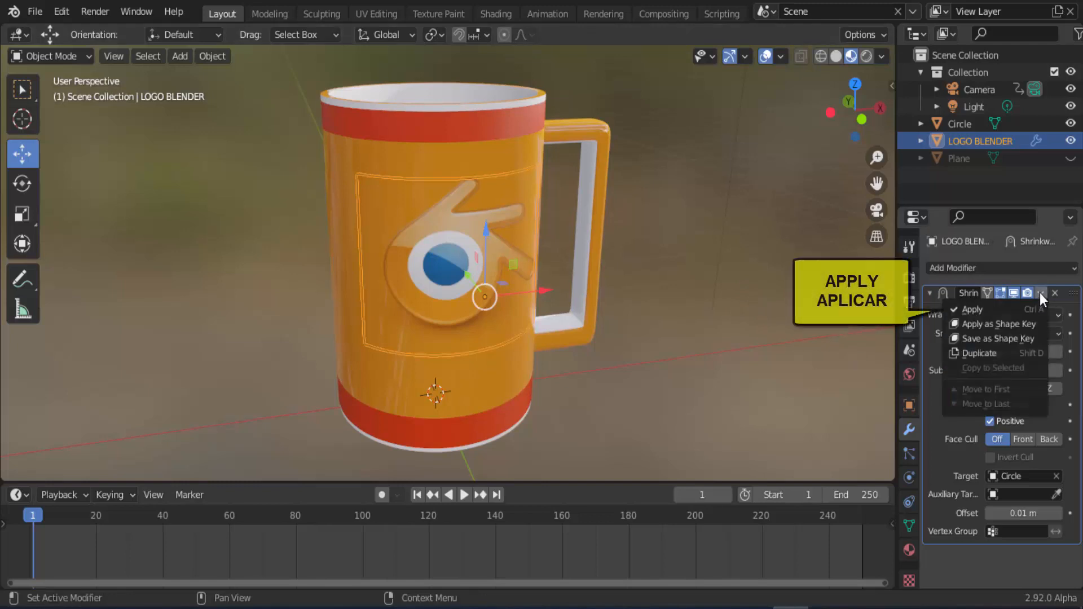
pyautogui.click(975, 305)
pyautogui.moveTo(835, 329); pyautogui.dragTo(705, 345, button='middle')
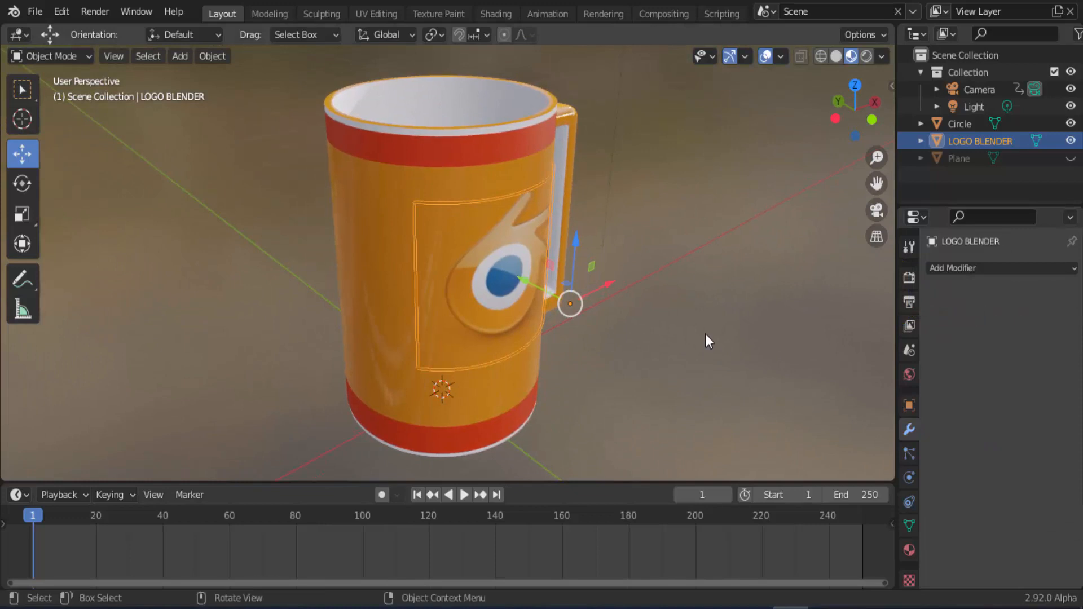
# Step: Set the logo plane's origin to its center of mass (surface)
pyautogui.click(530, 244)
pyautogui.click(529, 245)
pyautogui.click(24, 89)
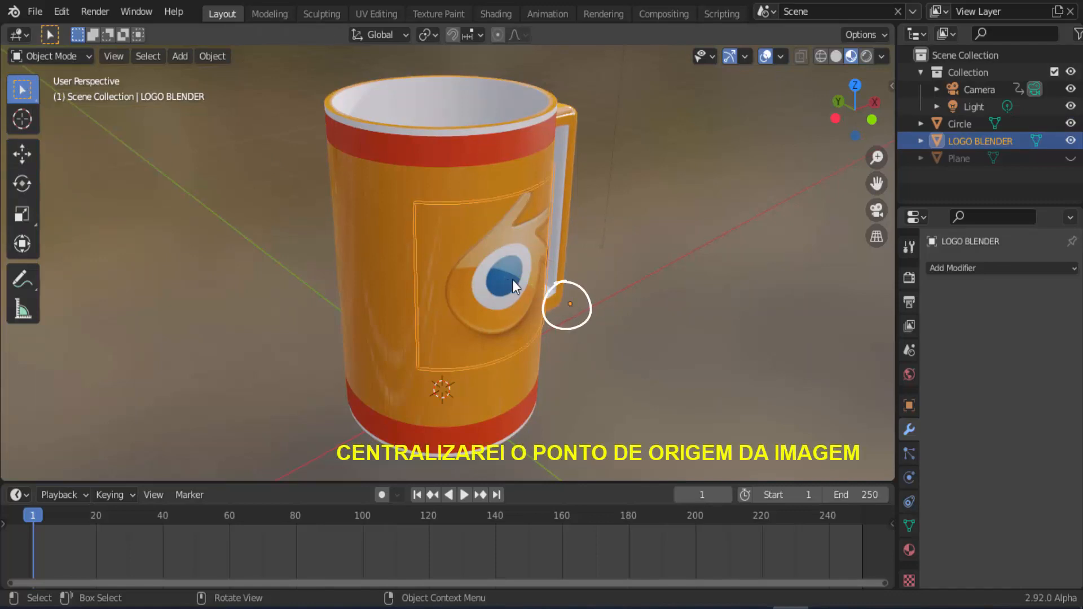
pyautogui.rightClick(751, 200)
pyautogui.moveTo(736, 240)
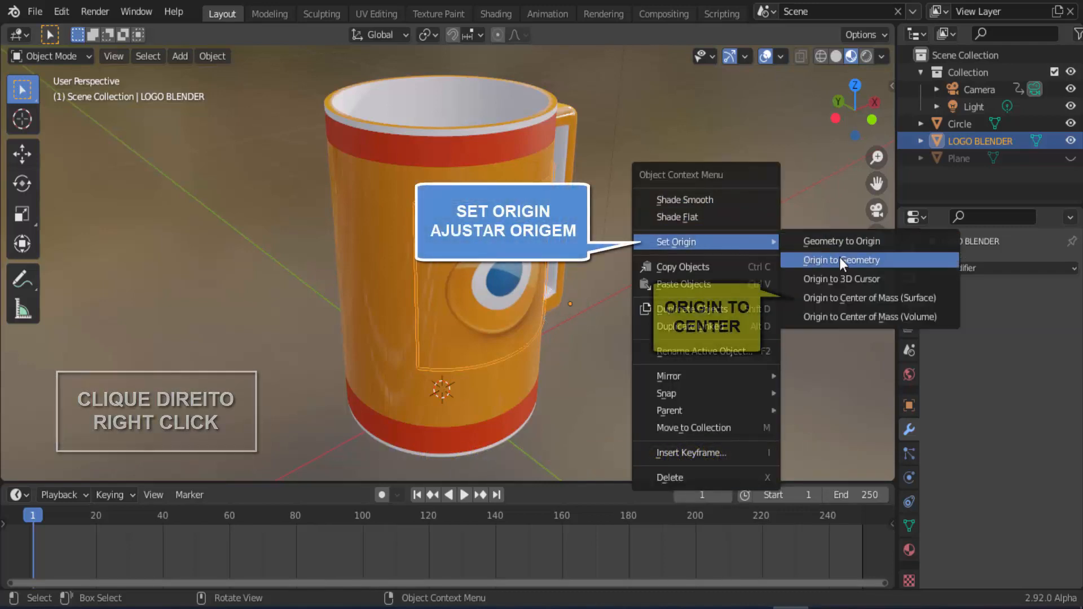
pyautogui.click(849, 295)
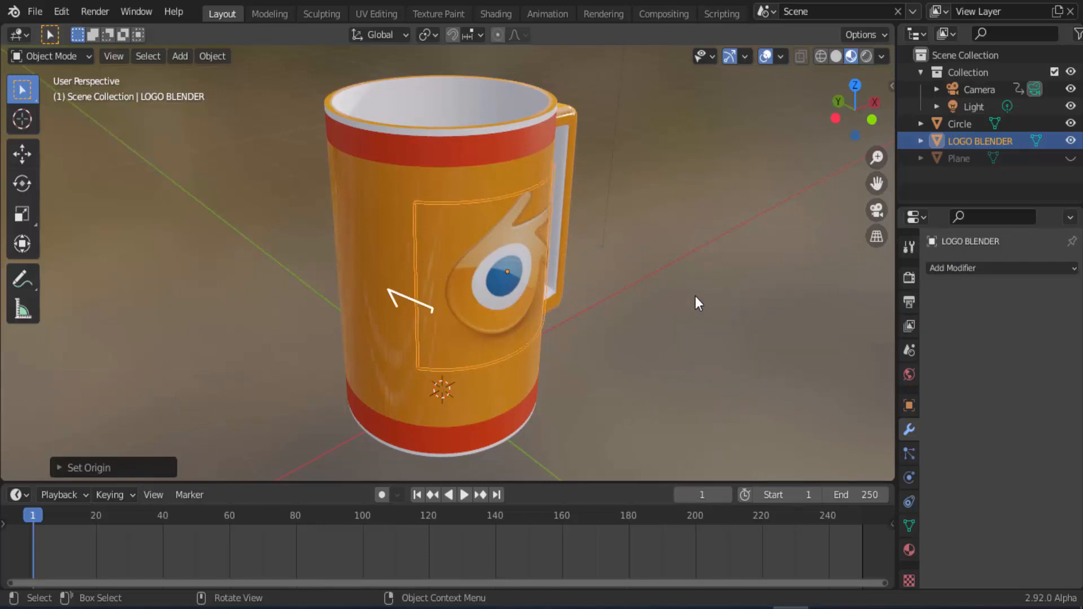
# Step: Set the roughness of the LOGO BLENDER material to 0
pyautogui.click(908, 549)
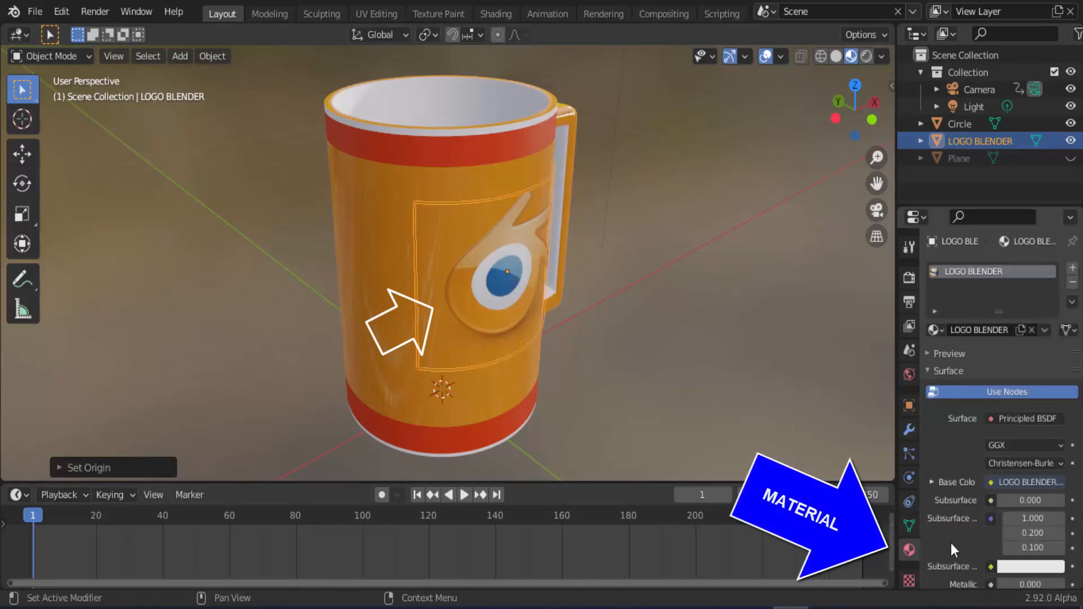
pyautogui.scroll(-7, 953, 539)
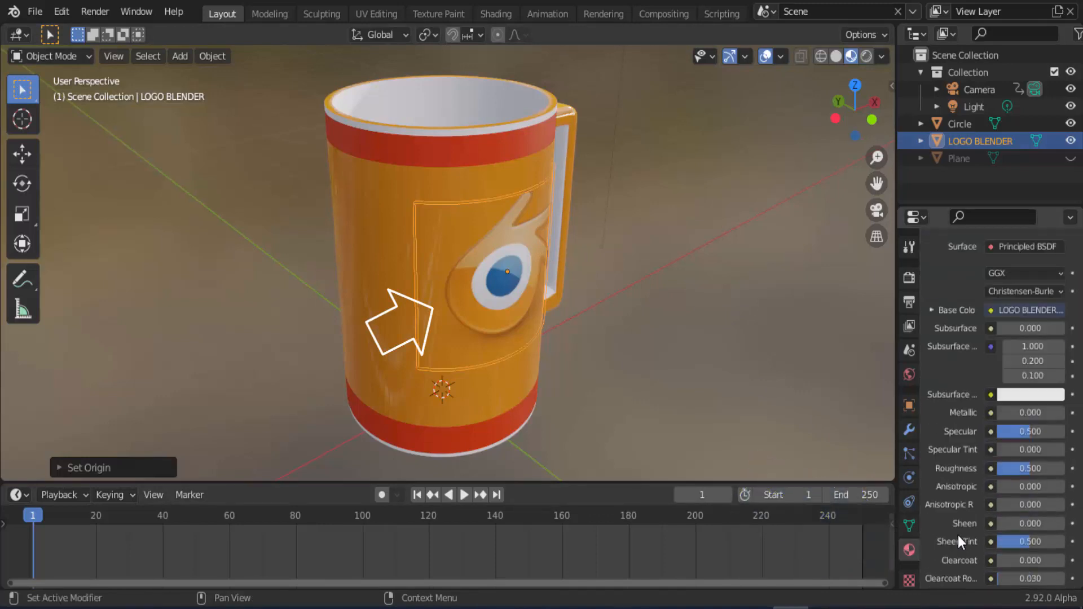
pyautogui.scroll(-1, 957, 535)
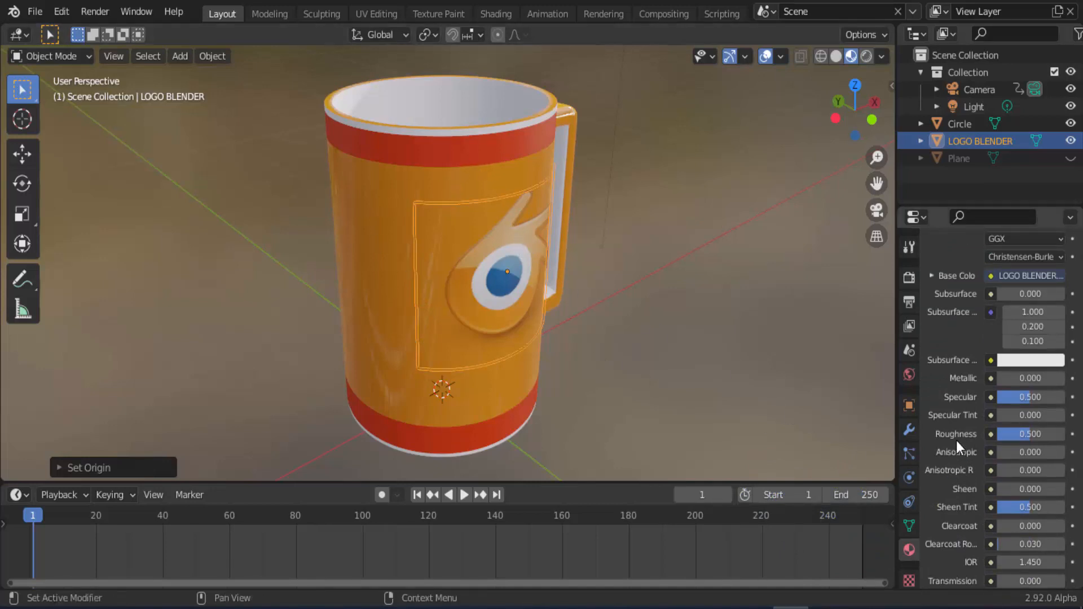
pyautogui.moveTo(1031, 435); pyautogui.dragTo(996, 434)
pyautogui.moveTo(772, 336); pyautogui.dragTo(711, 296, button='middle')
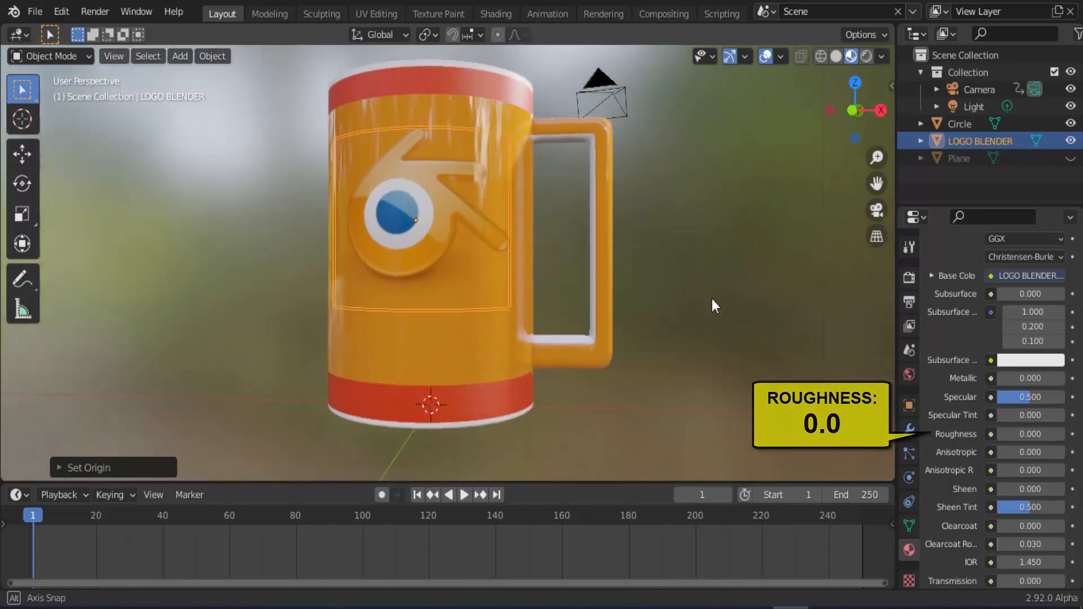
# Step: Shade the logo plane smooth and enable Auto Smooth for its normals
pyautogui.rightClick(424, 185)
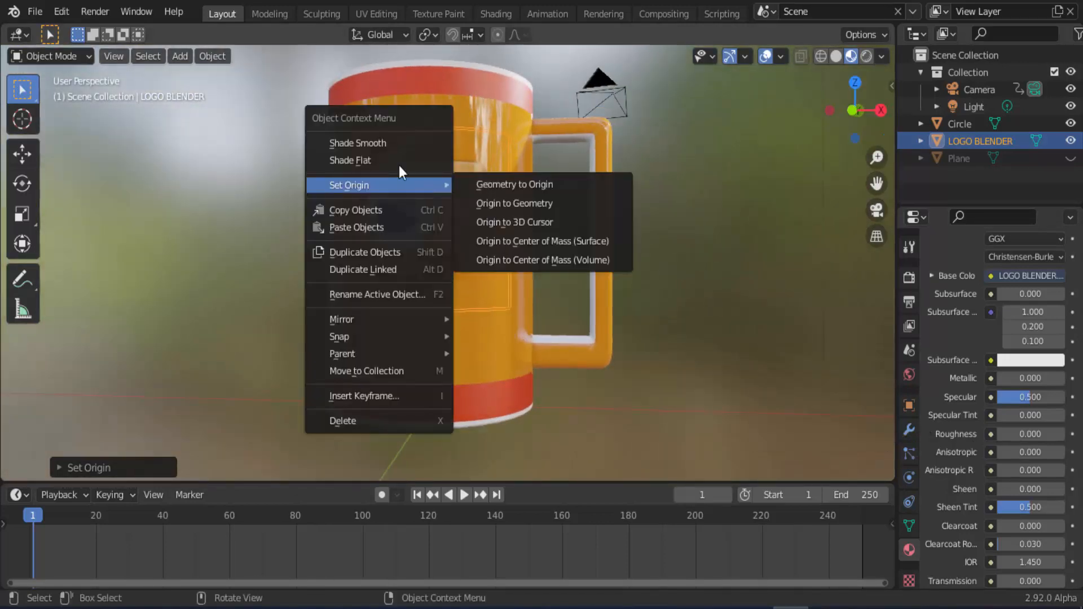
pyautogui.click(395, 143)
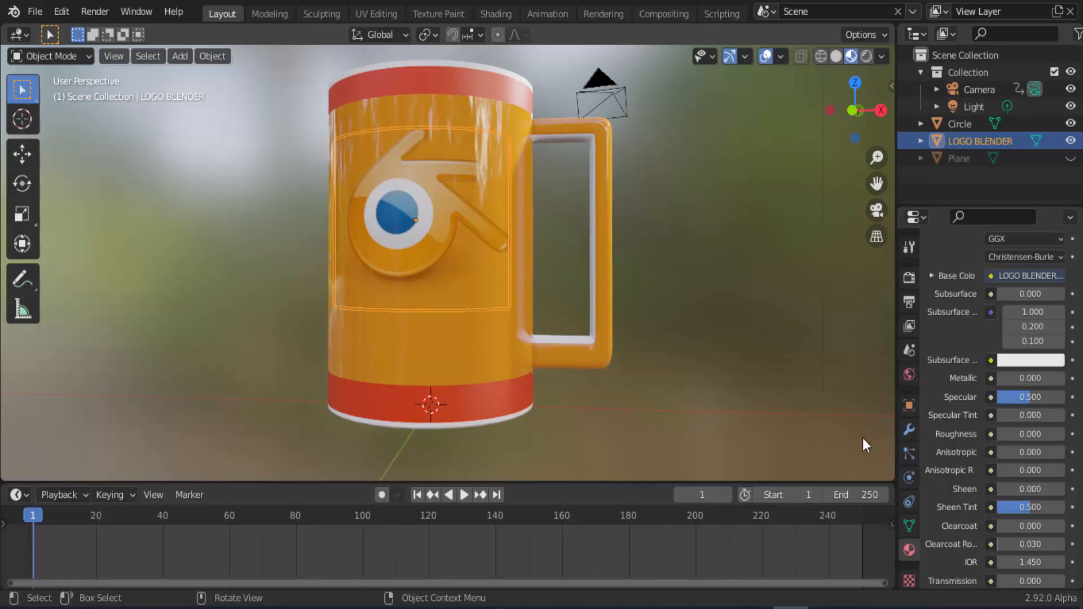
pyautogui.click(907, 523)
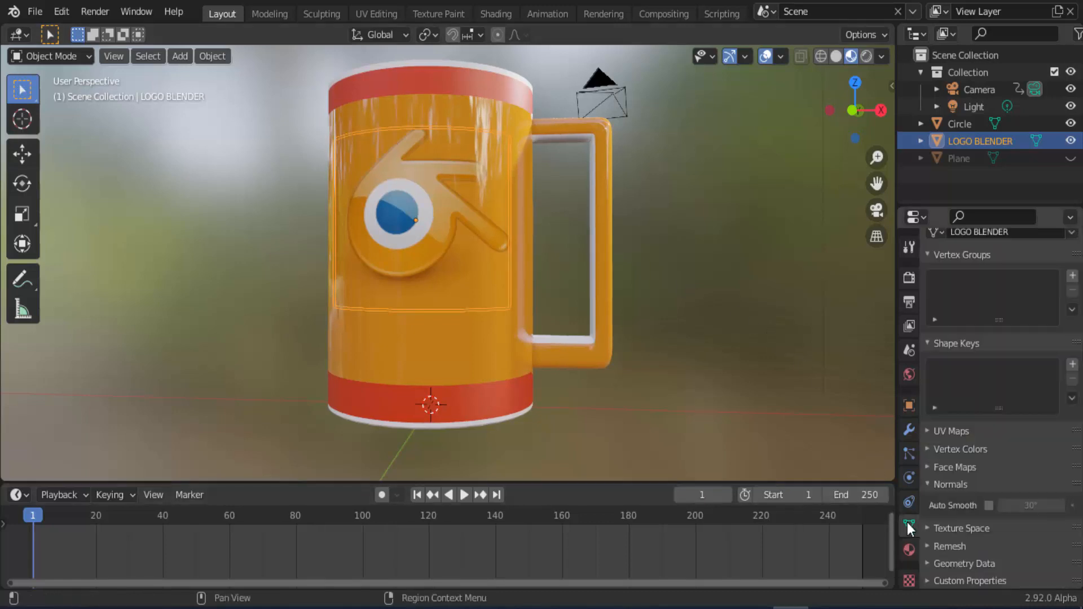
pyautogui.click(989, 505)
pyautogui.moveTo(822, 365); pyautogui.dragTo(795, 385, button='middle')
pyautogui.click(794, 386)
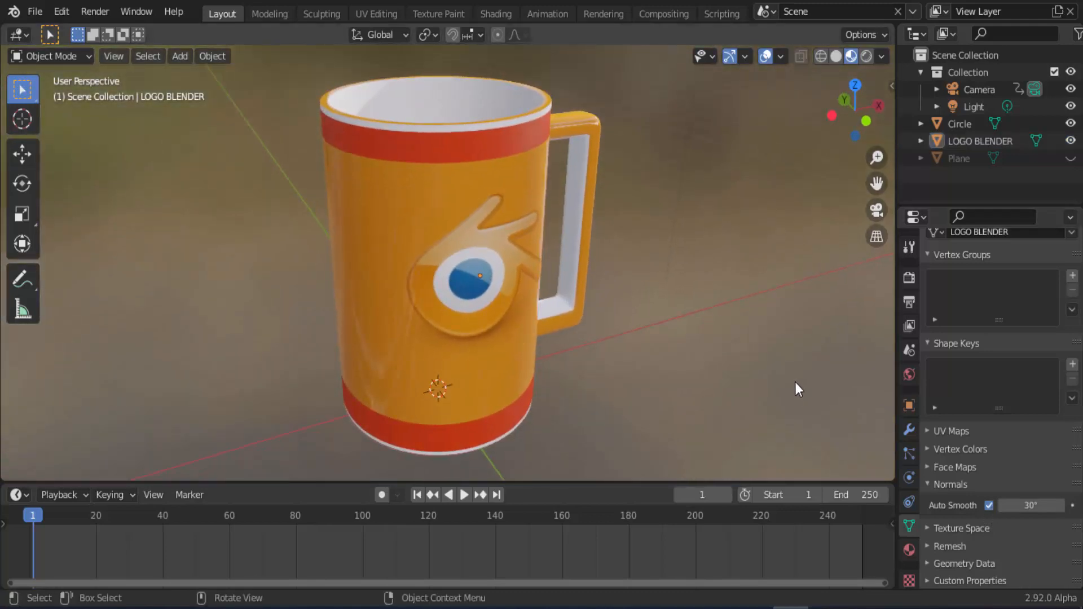
pyautogui.moveTo(843, 354); pyautogui.dragTo(874, 349, button='middle')
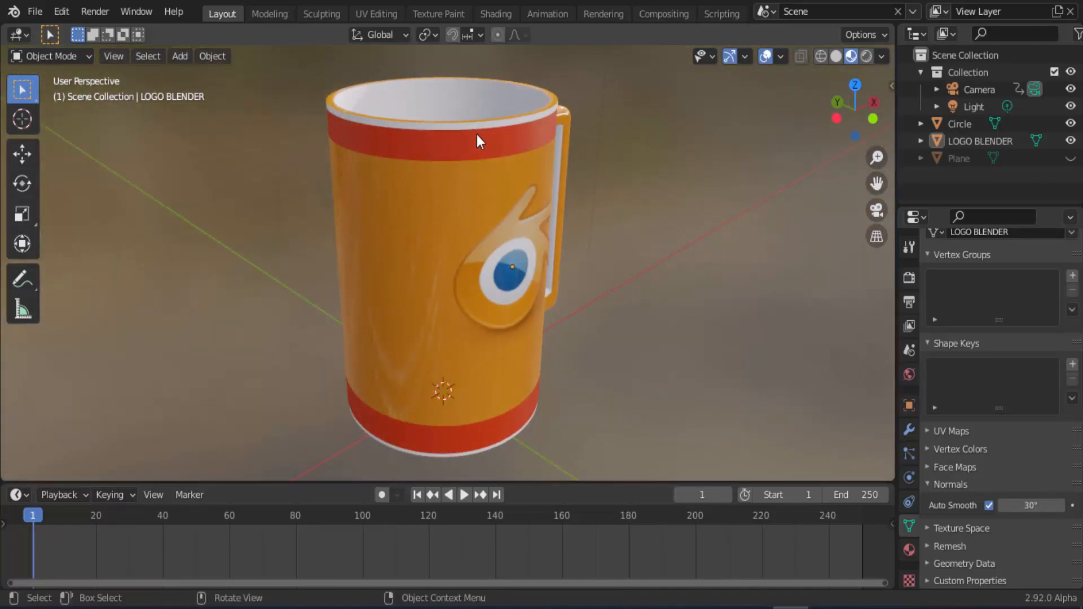
pyautogui.click(429, 133)
pyautogui.press('r')
pyautogui.press('z')
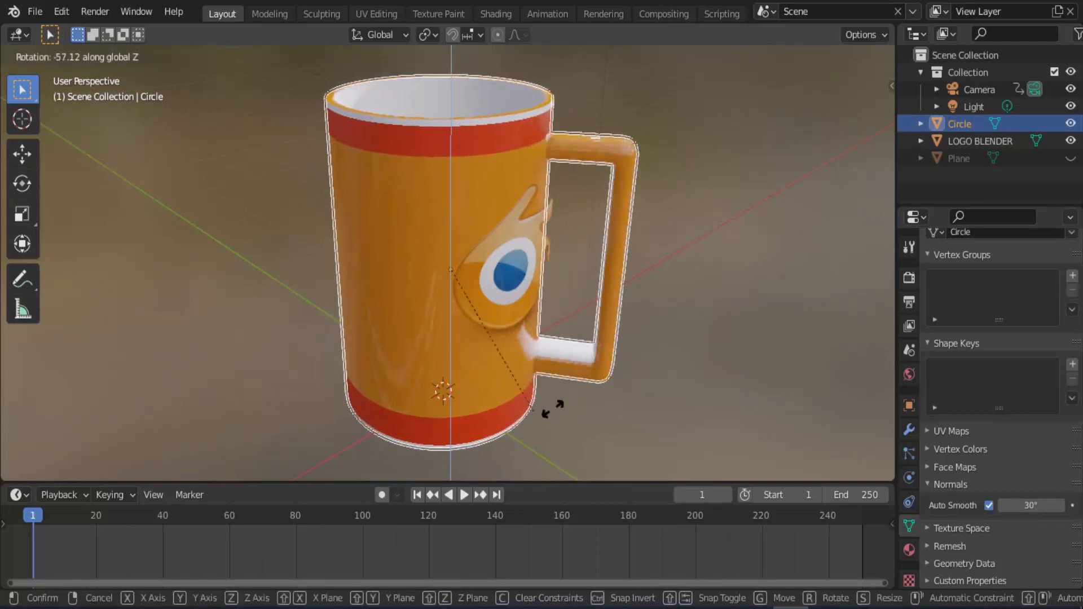
pyautogui.rightClick(687, 332)
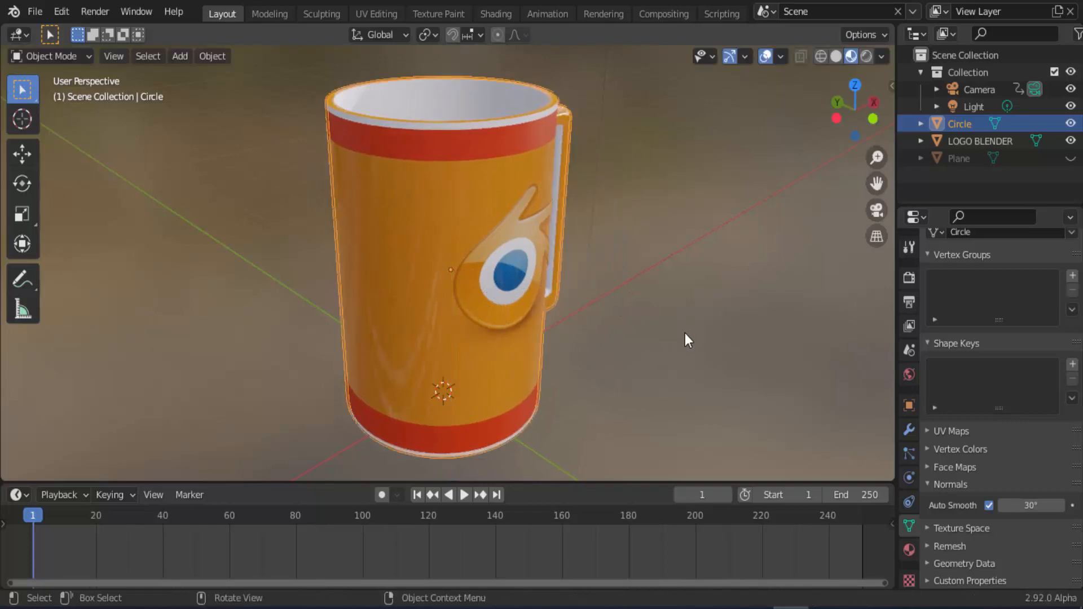
# Step: Join the logo plane into the mug object Circle, keeping the mug as the active object
pyautogui.click(537, 236)
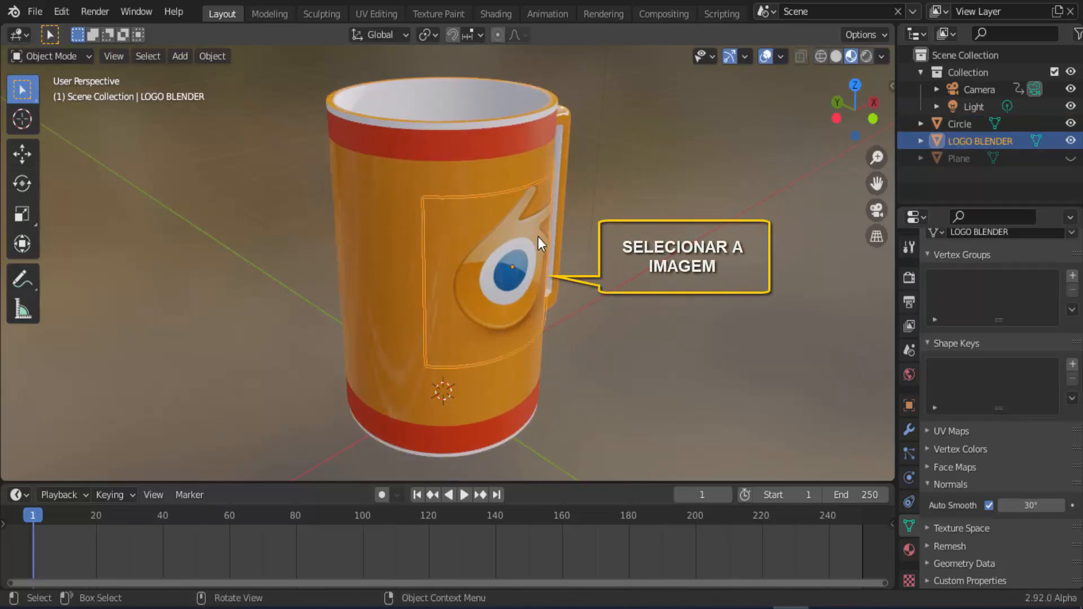
pyautogui.keyDown('shift'); pyautogui.click(522, 129); pyautogui.keyUp('shift')
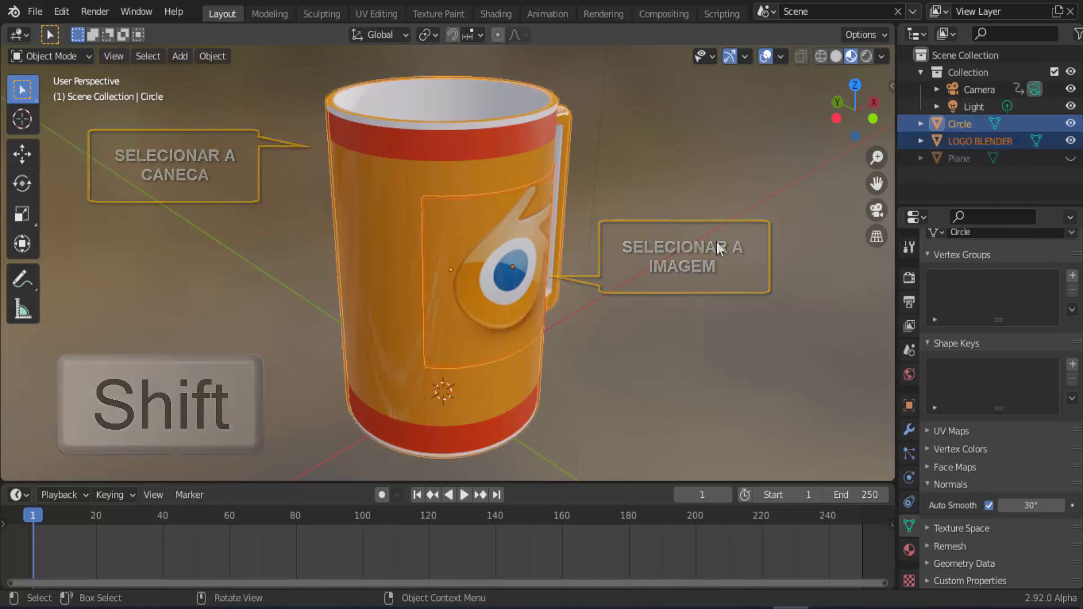
pyautogui.hotkey('ctrl', 'j')
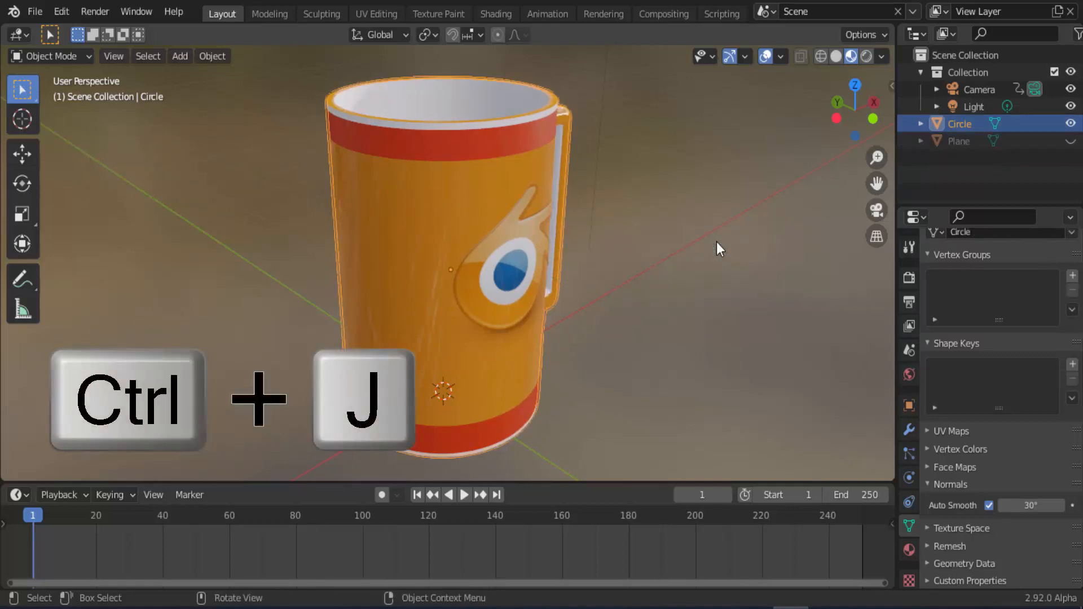
pyautogui.click(716, 247)
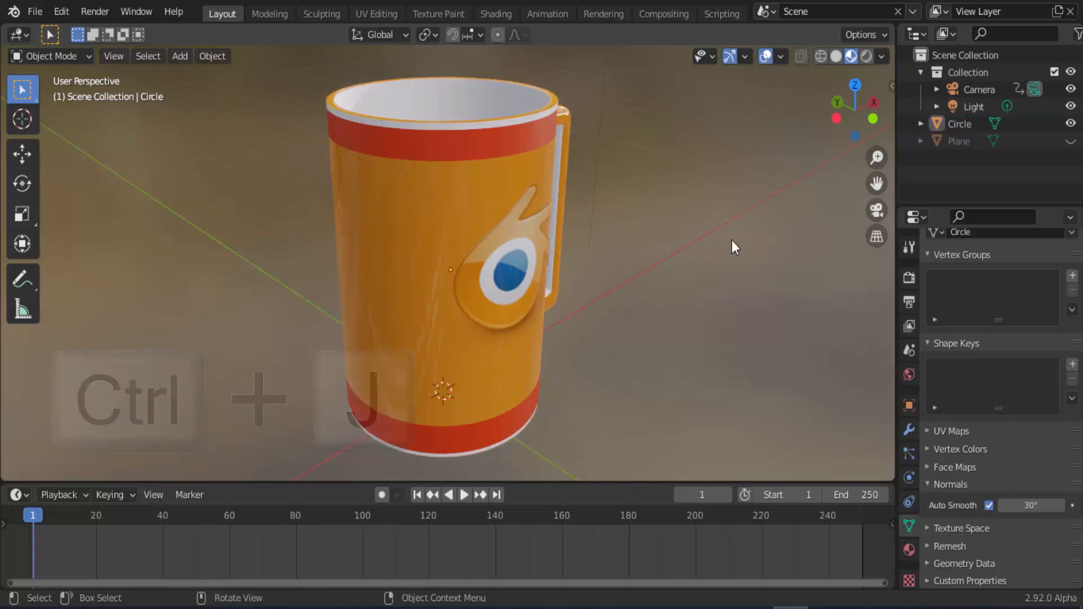
# Step: Rotate the joined mug about -38° around the global Z axis so the logo faces the view
pyautogui.click(533, 153)
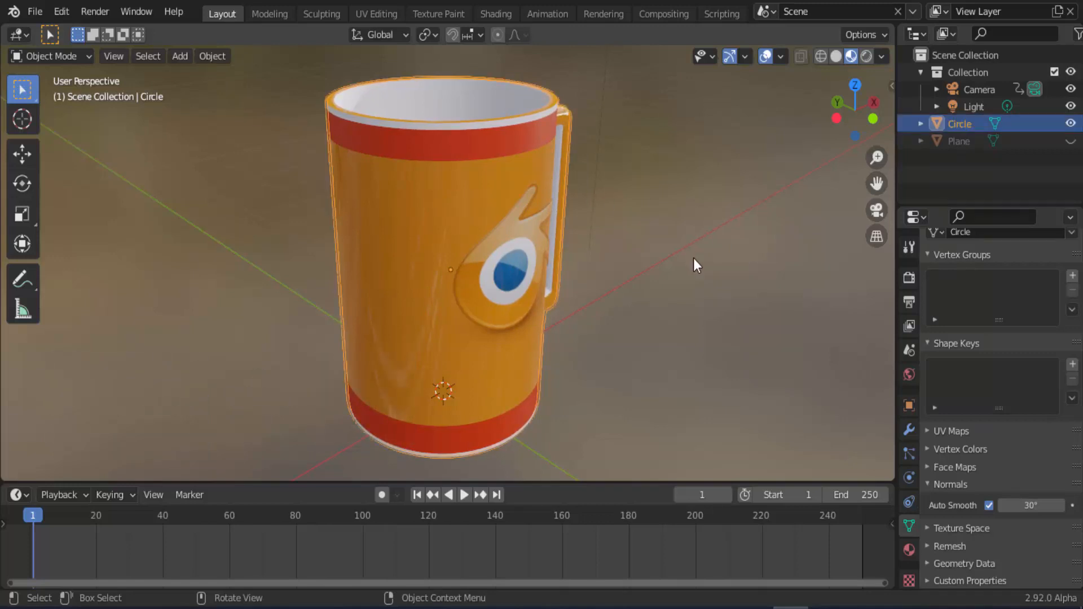
pyautogui.press('r')
pyautogui.press('z')
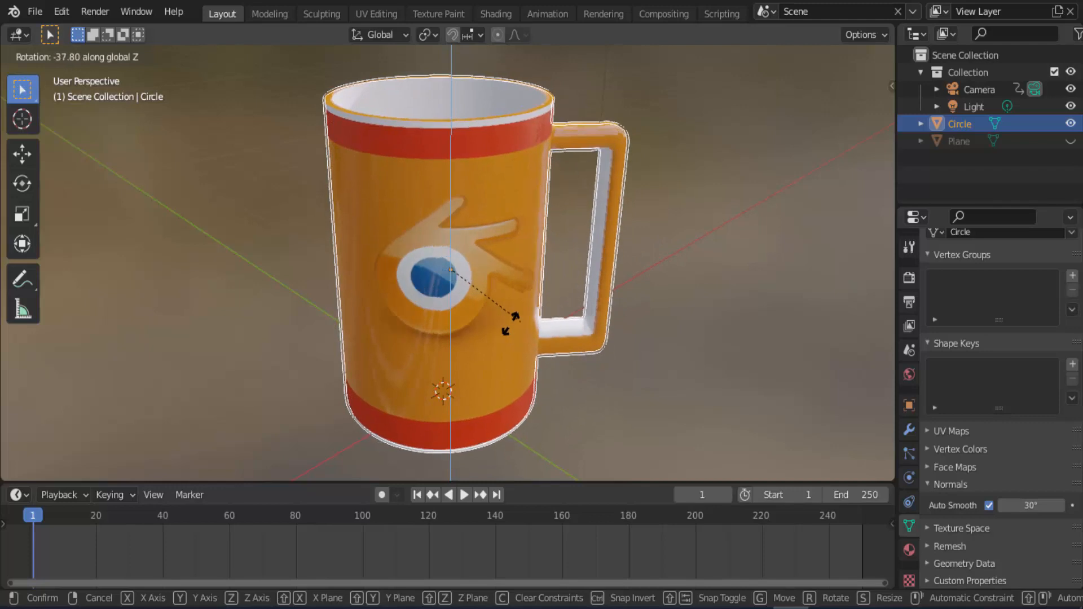
pyautogui.click(718, 243)
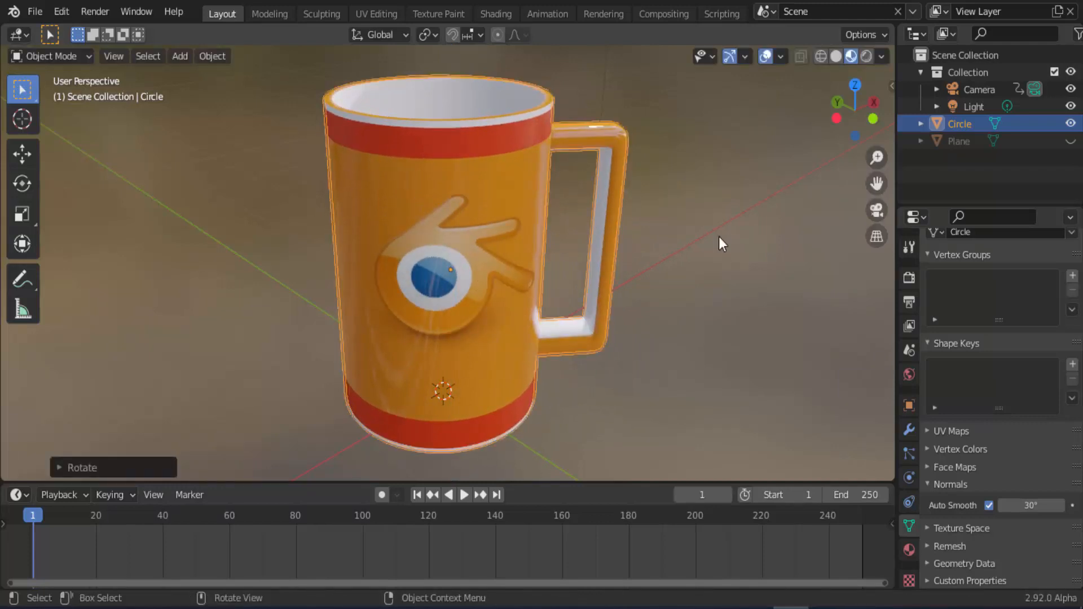